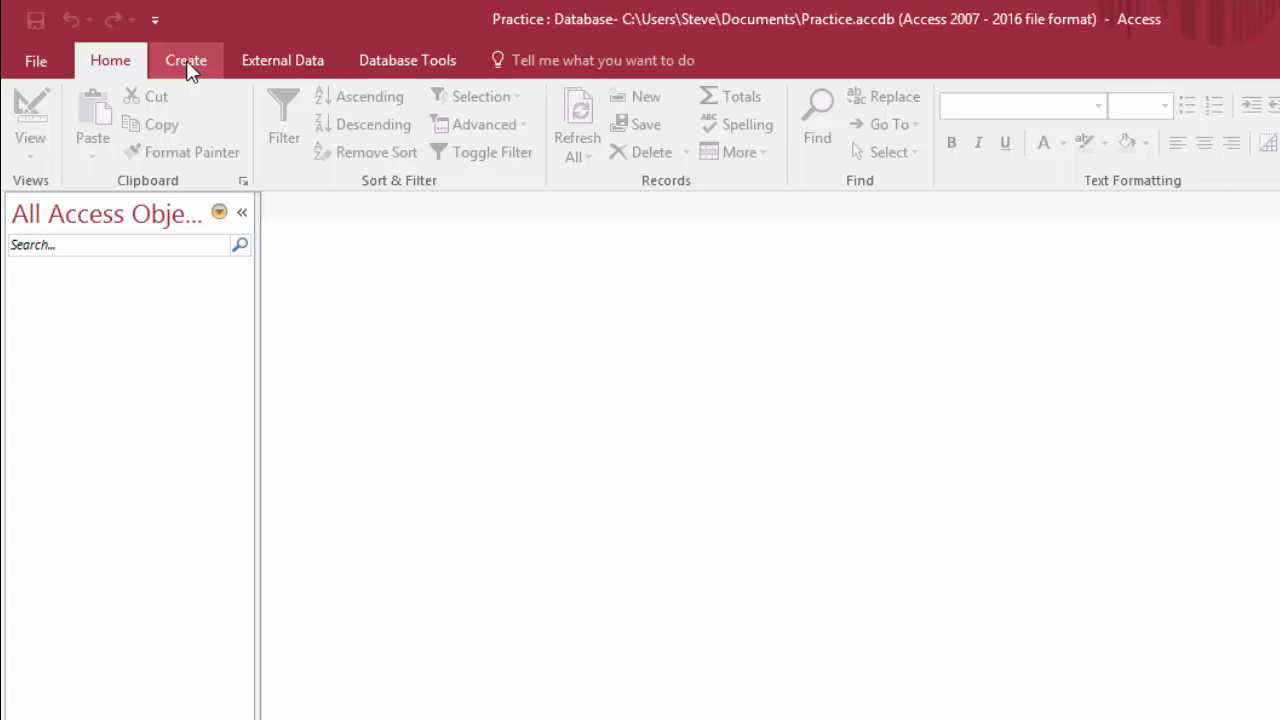
Create a new blank table in the database
left_click(186, 62)
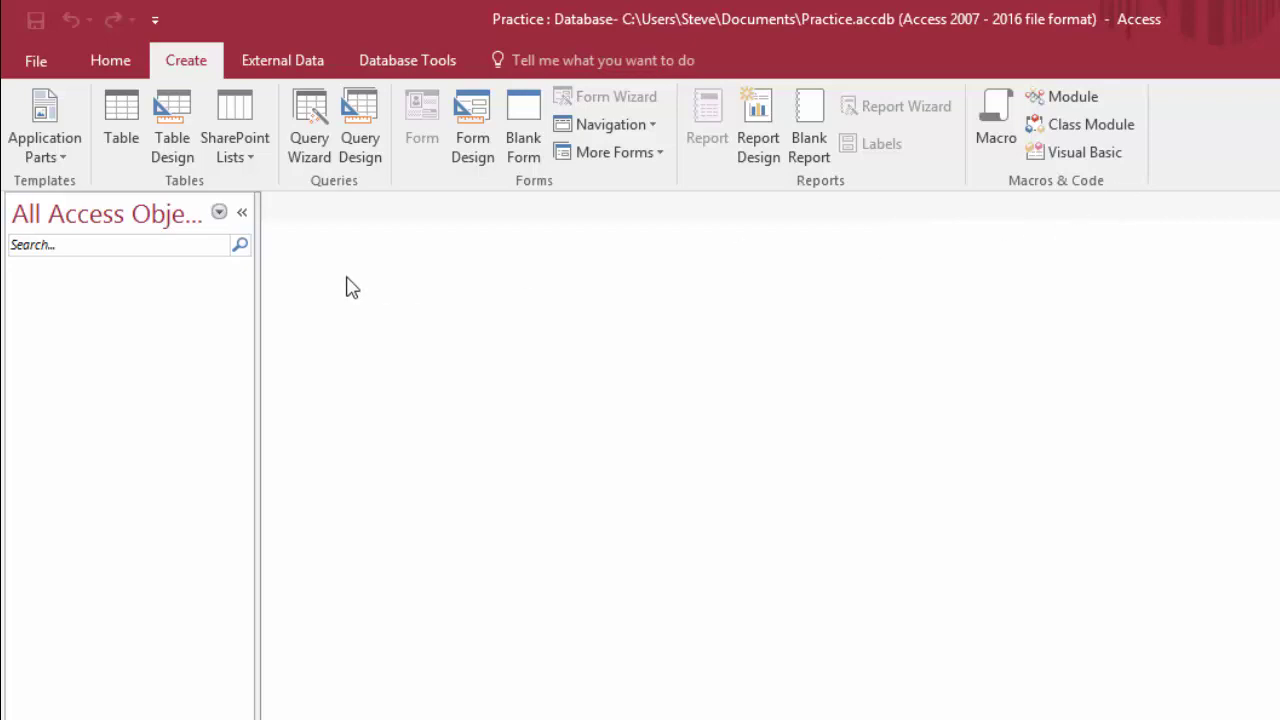
left_click(117, 117)
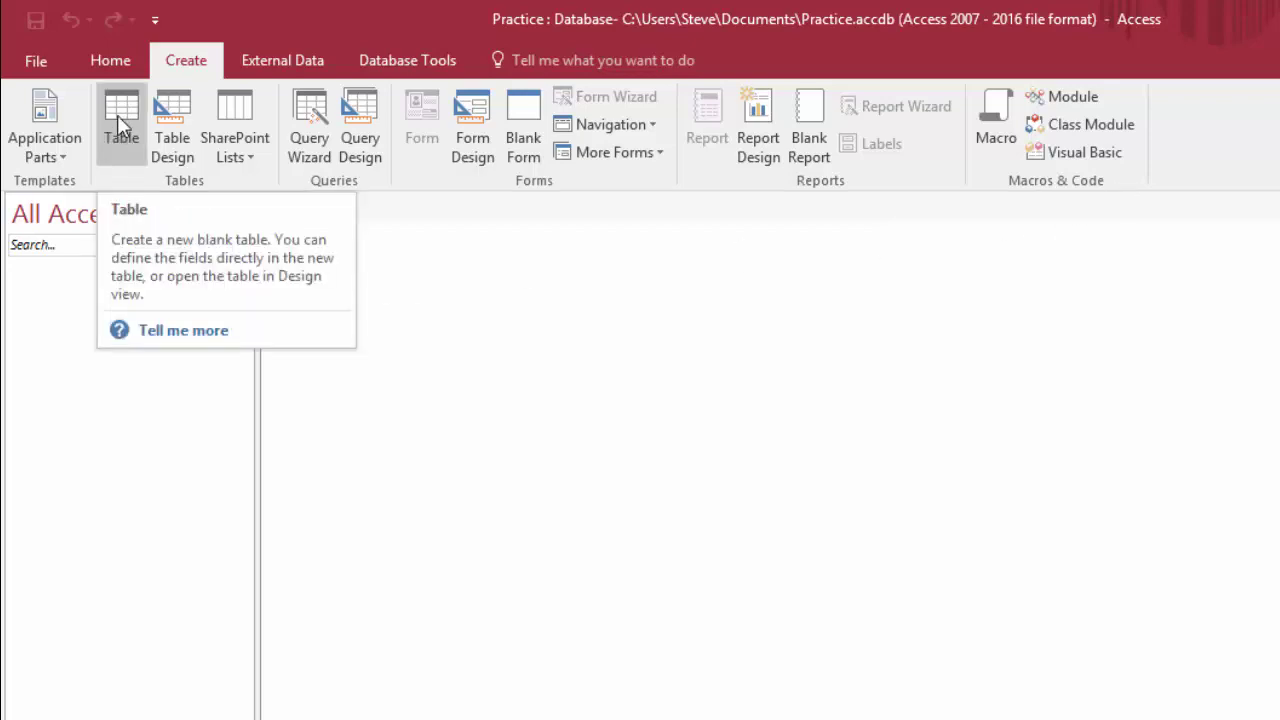
left_click(120, 120)
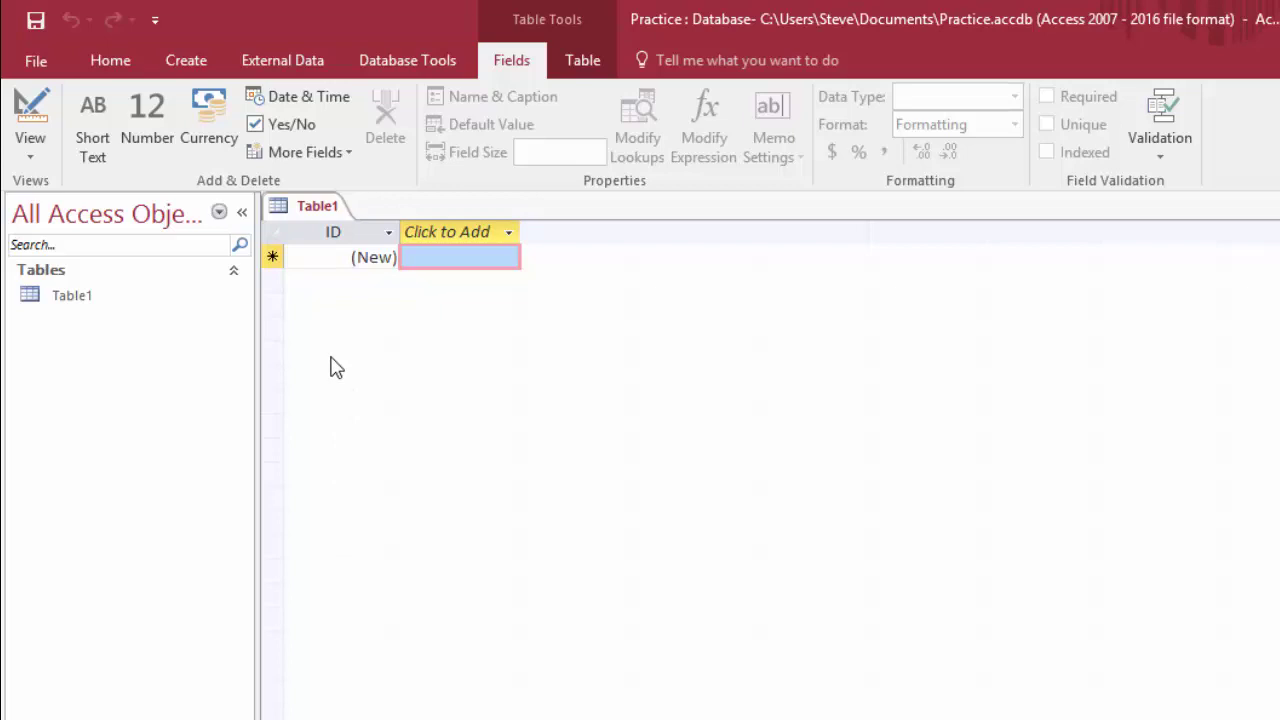
Switch the new table to Design View, saving it under the name Practice
right_click(307, 216)
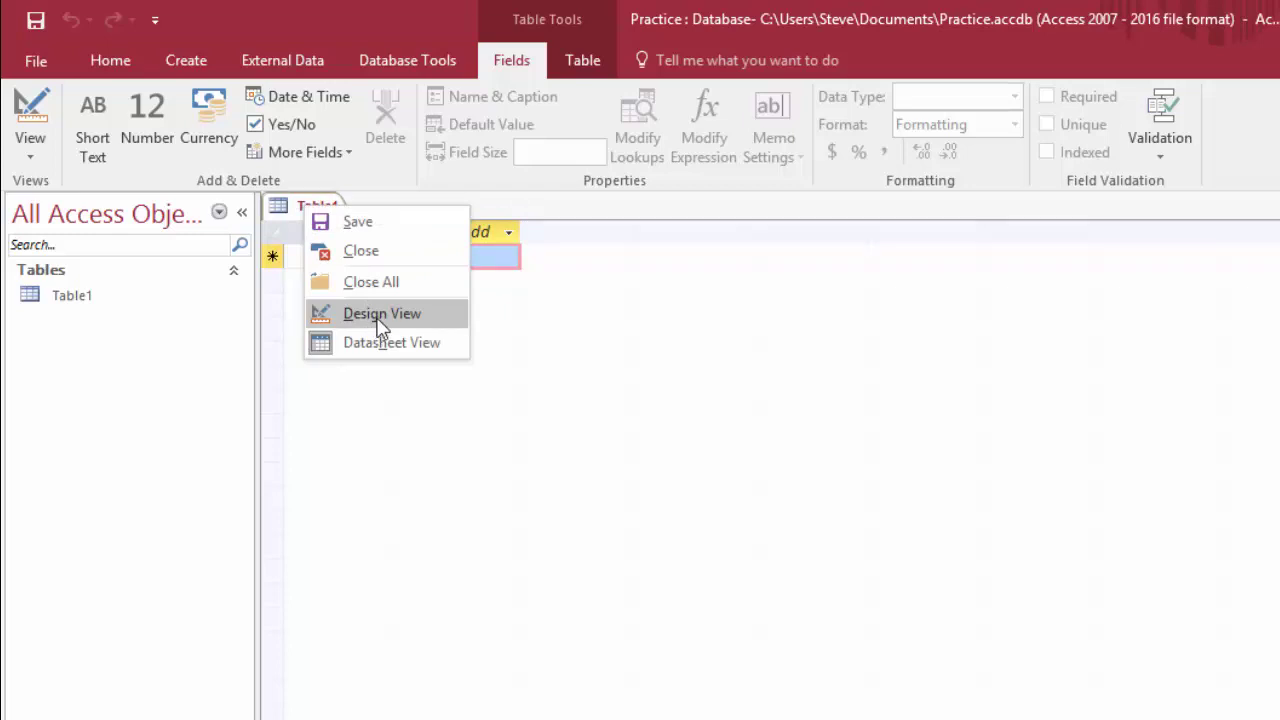
left_click(306, 392)
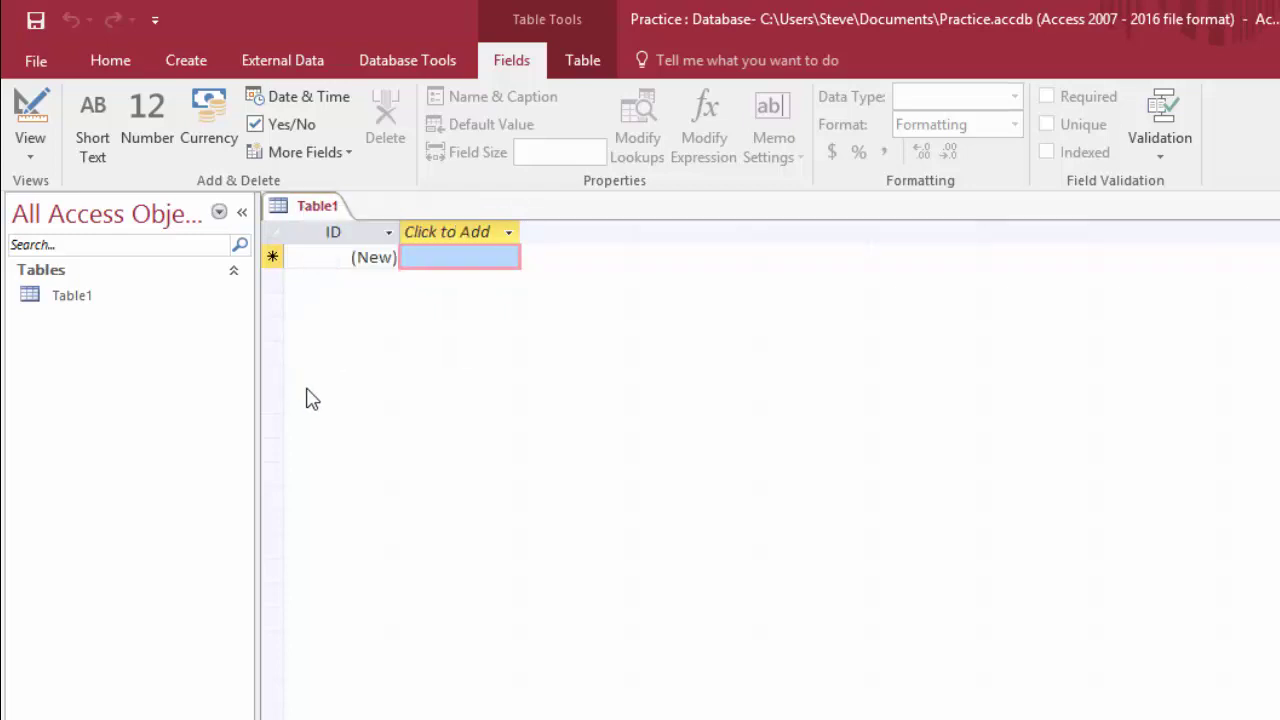
left_click(30, 115)
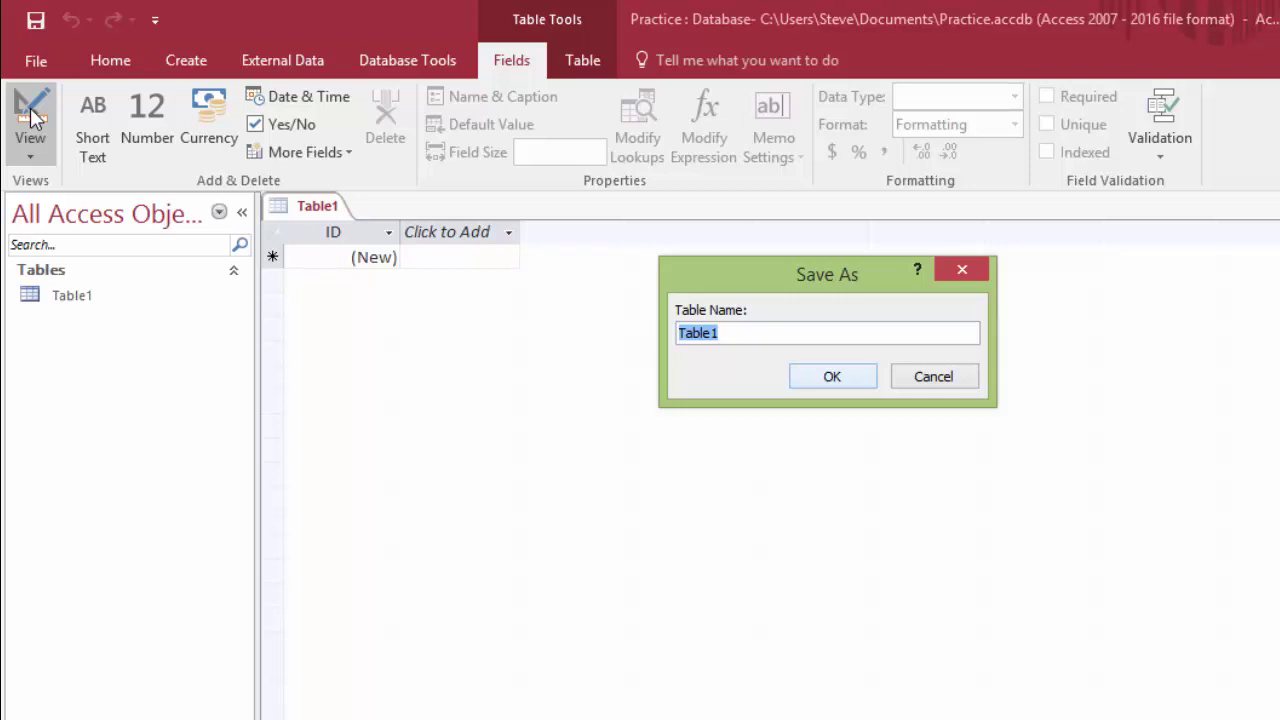
type("Practice")
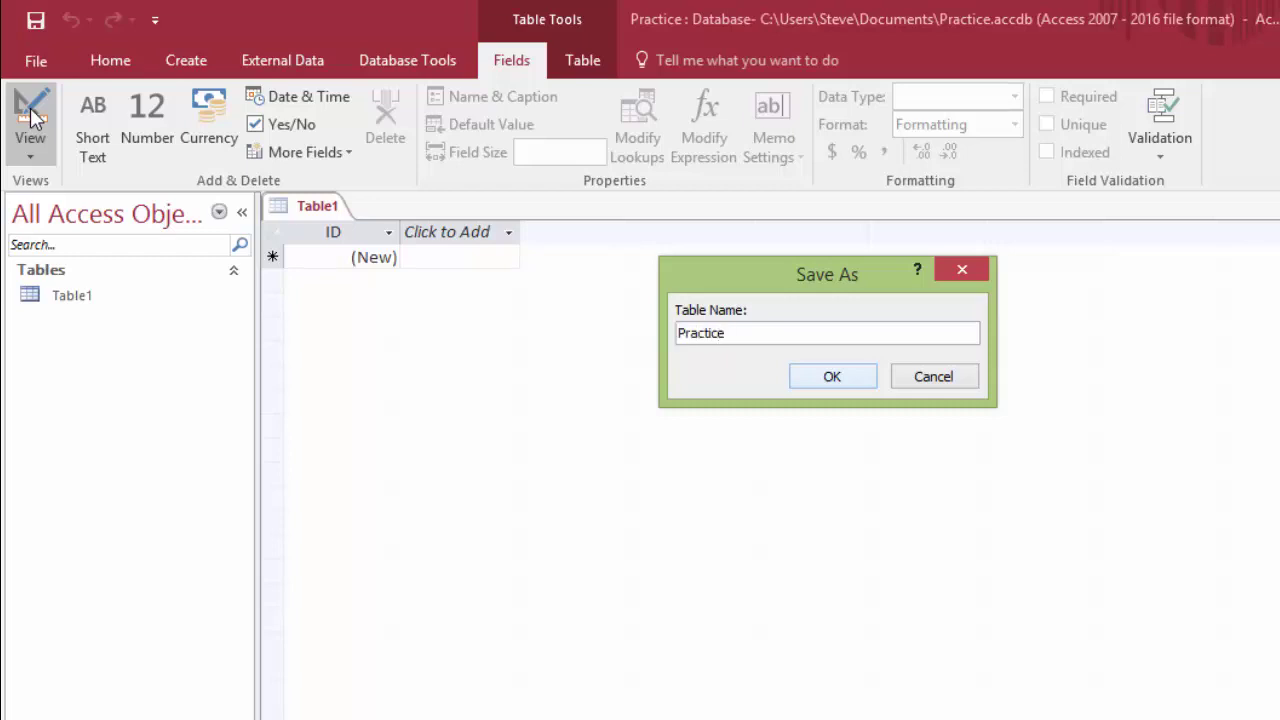
left_click(831, 377)
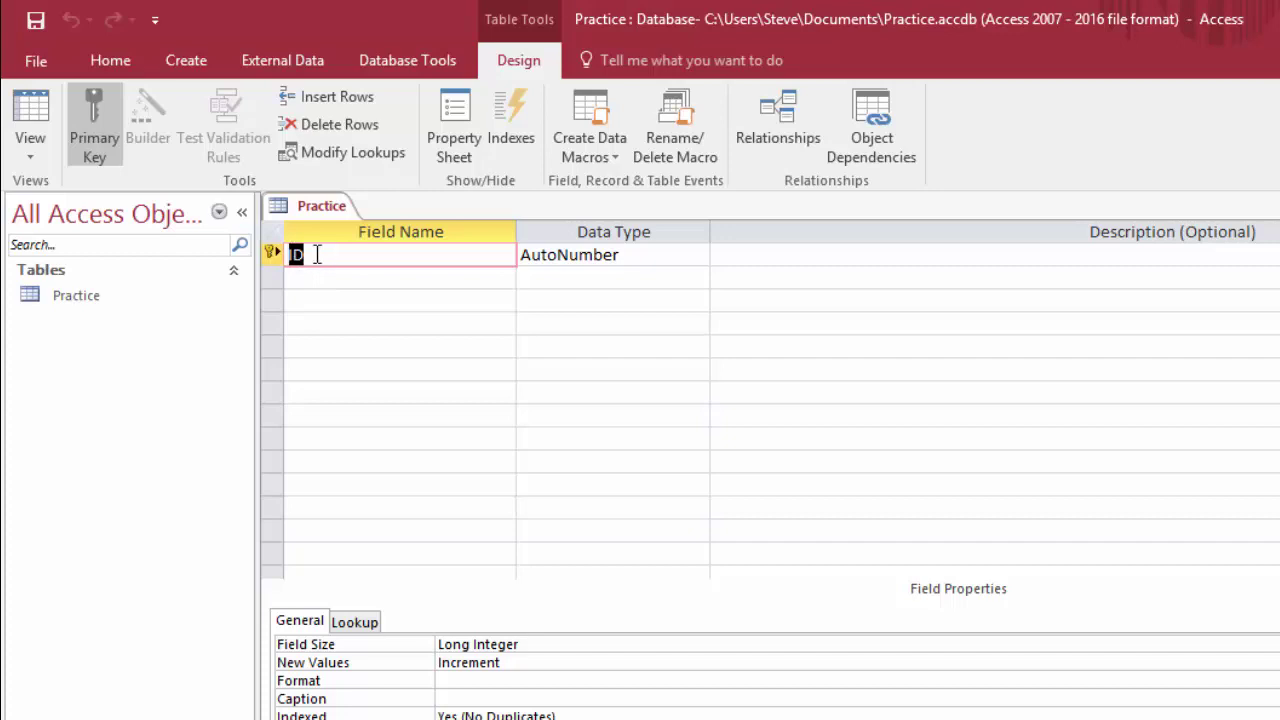
Delete the ID primary key field from the Practice table
right_click(272, 254)
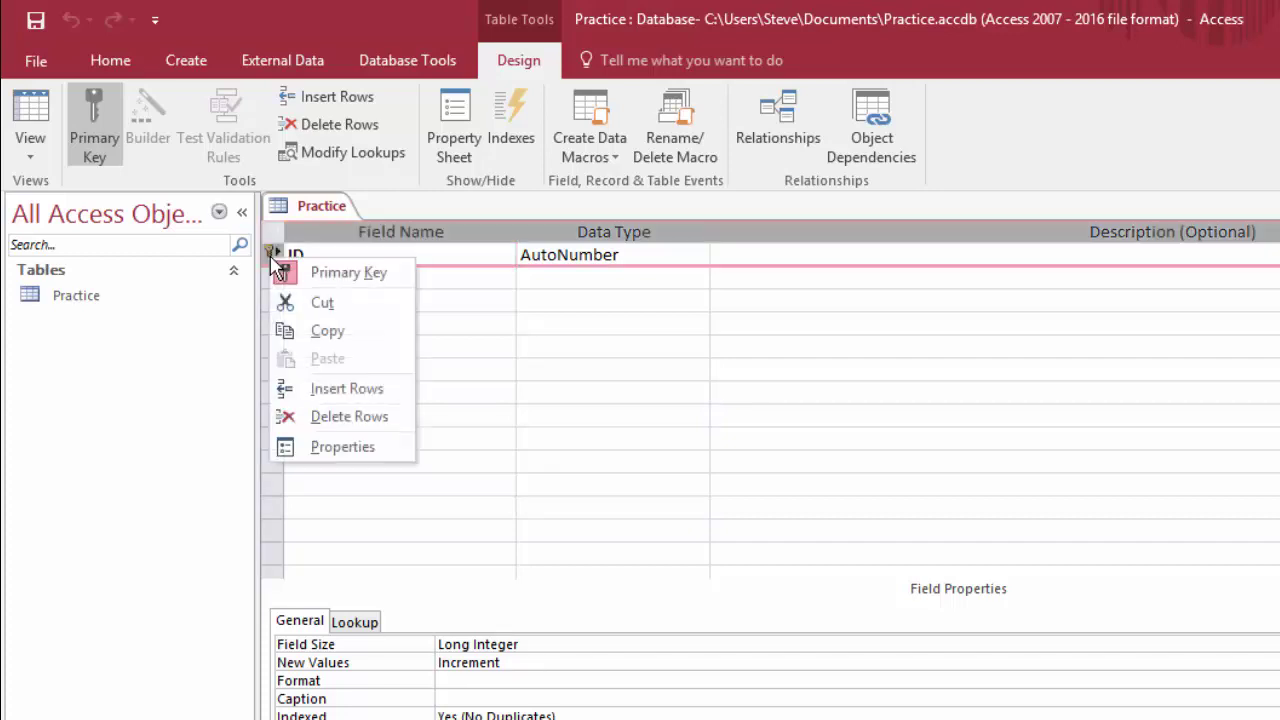
left_click(342, 421)
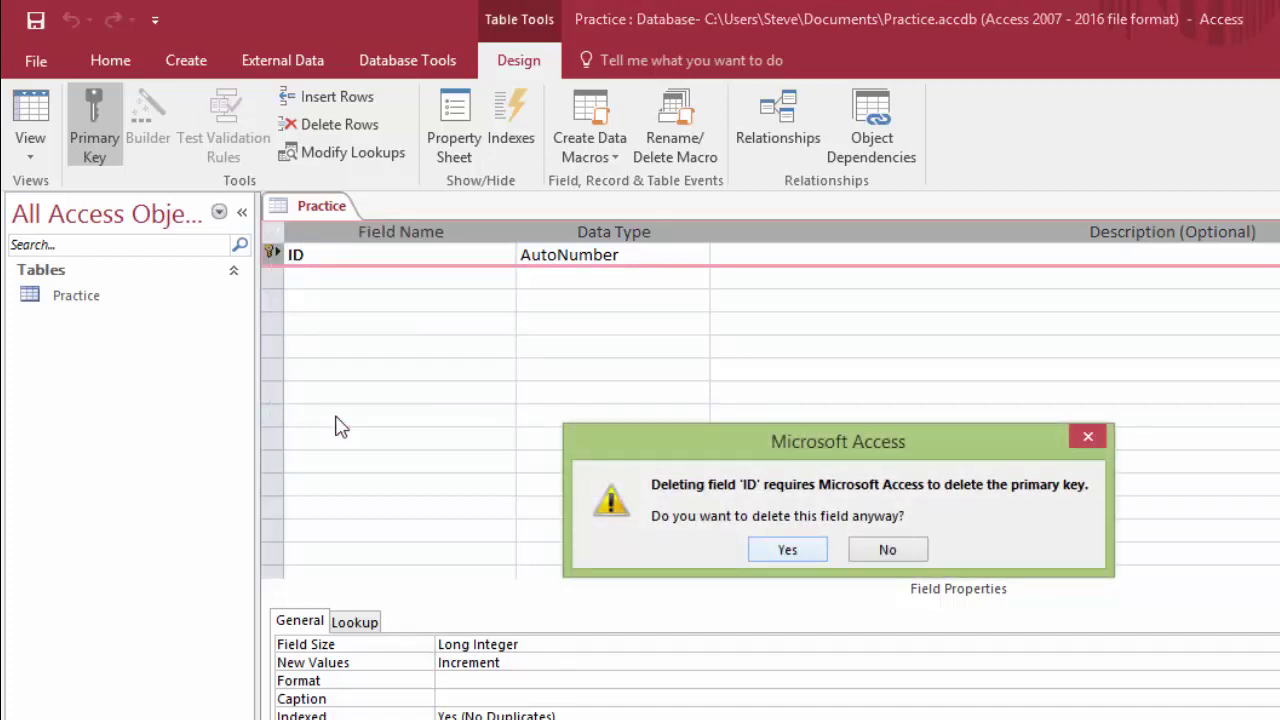
left_click(788, 549)
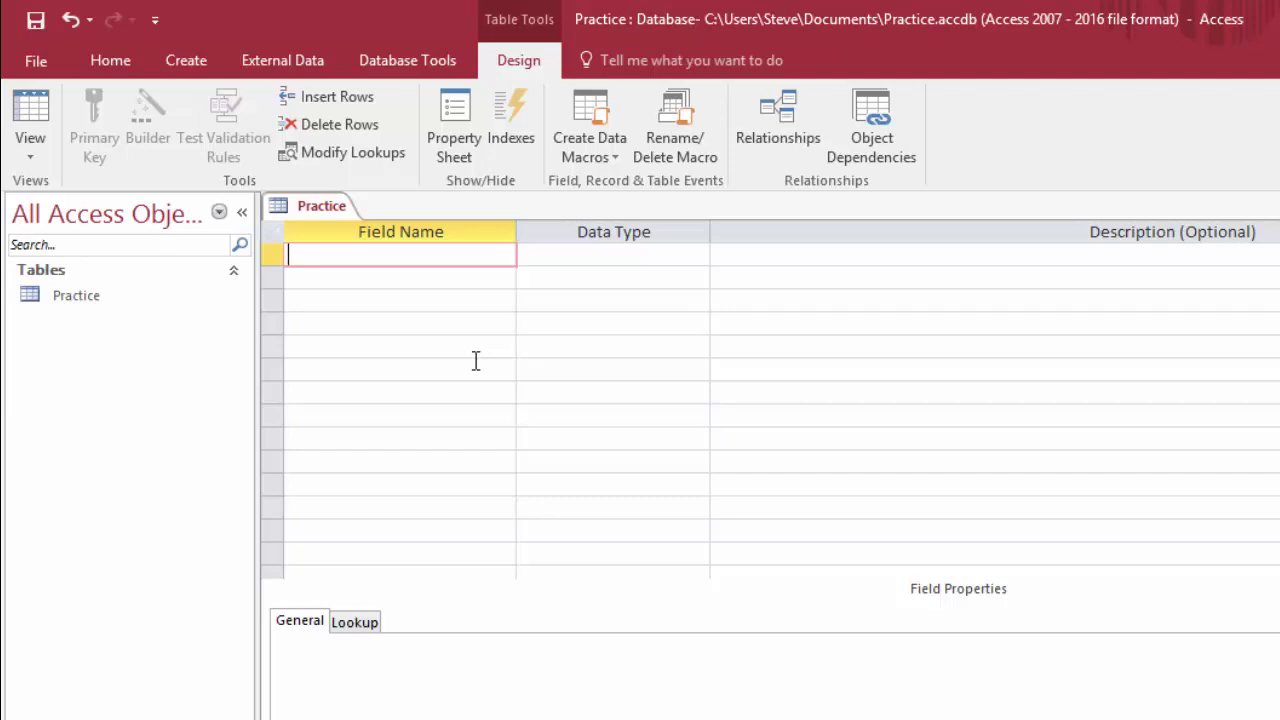
Add a FirstName field with the Short Text data type and leave its description empty
type("FirstName")
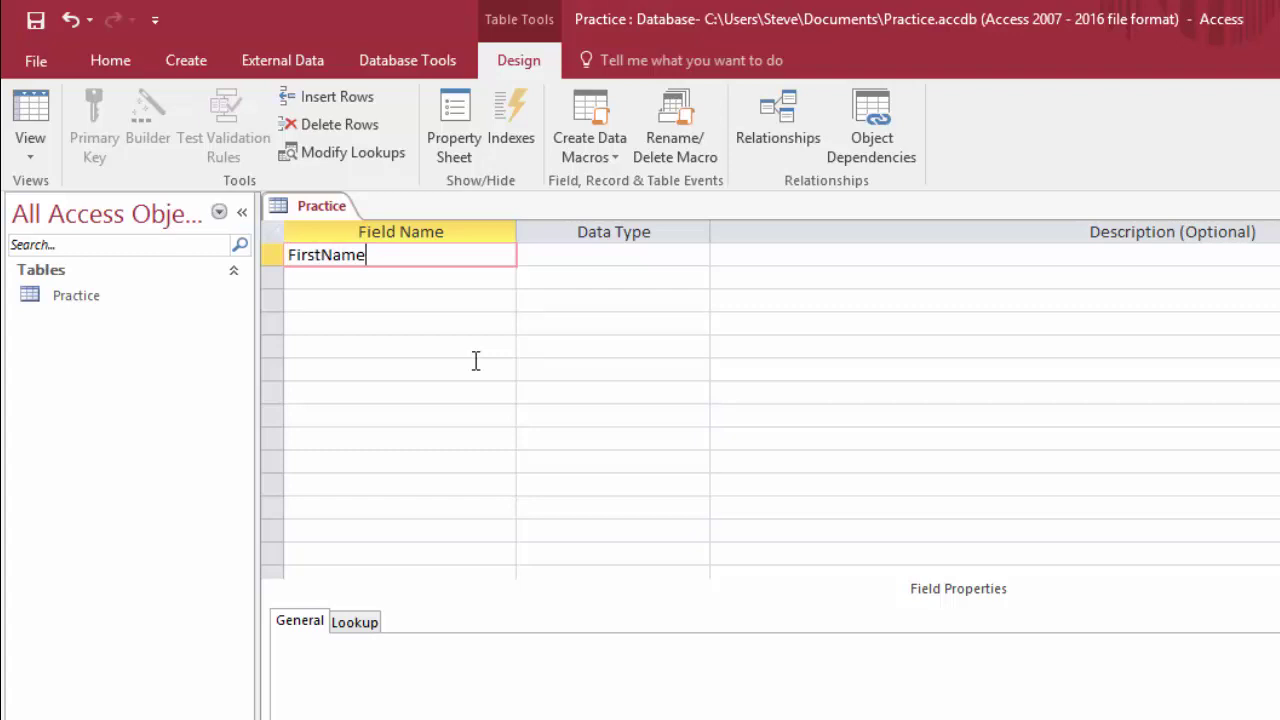
key("Tab")
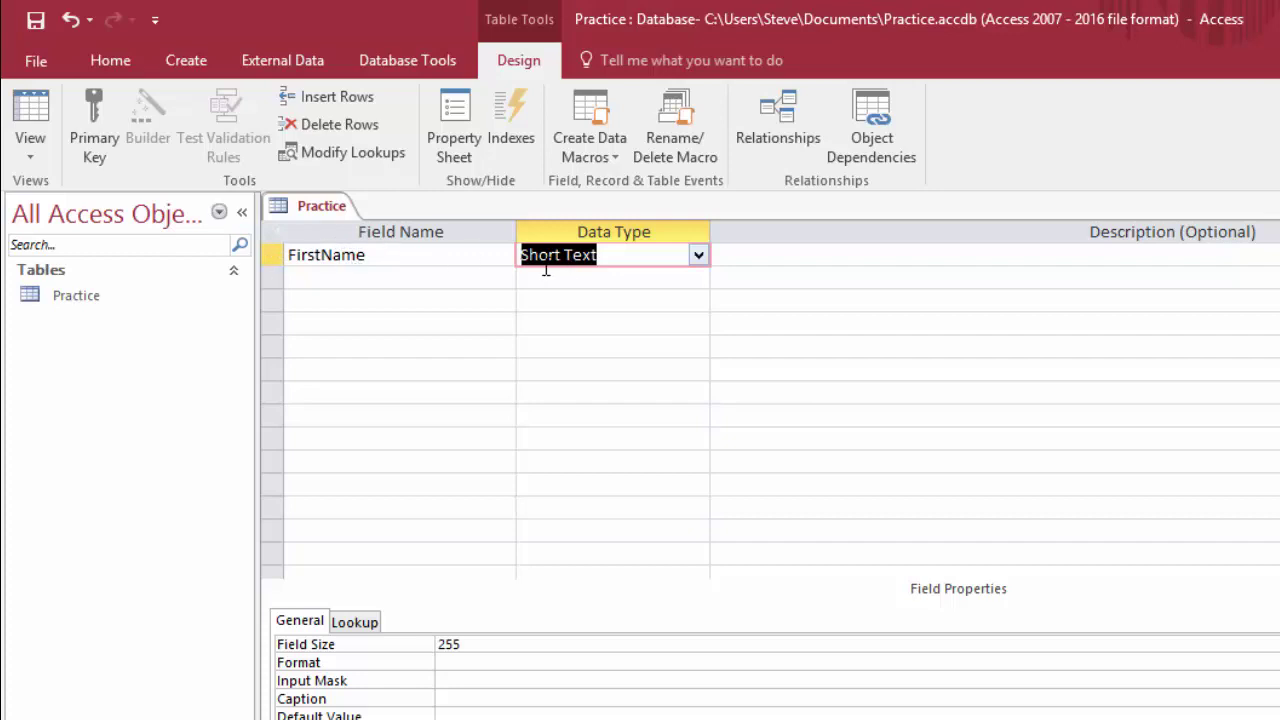
left_click(700, 260)
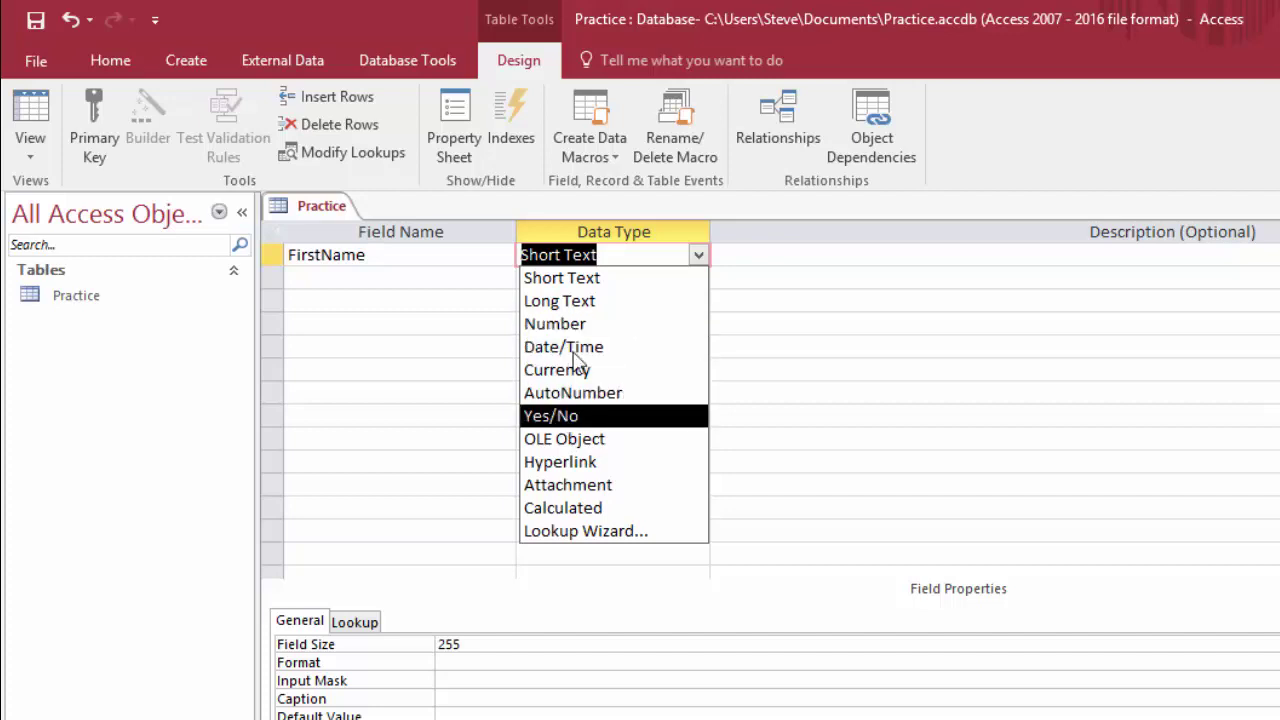
left_click(700, 258)
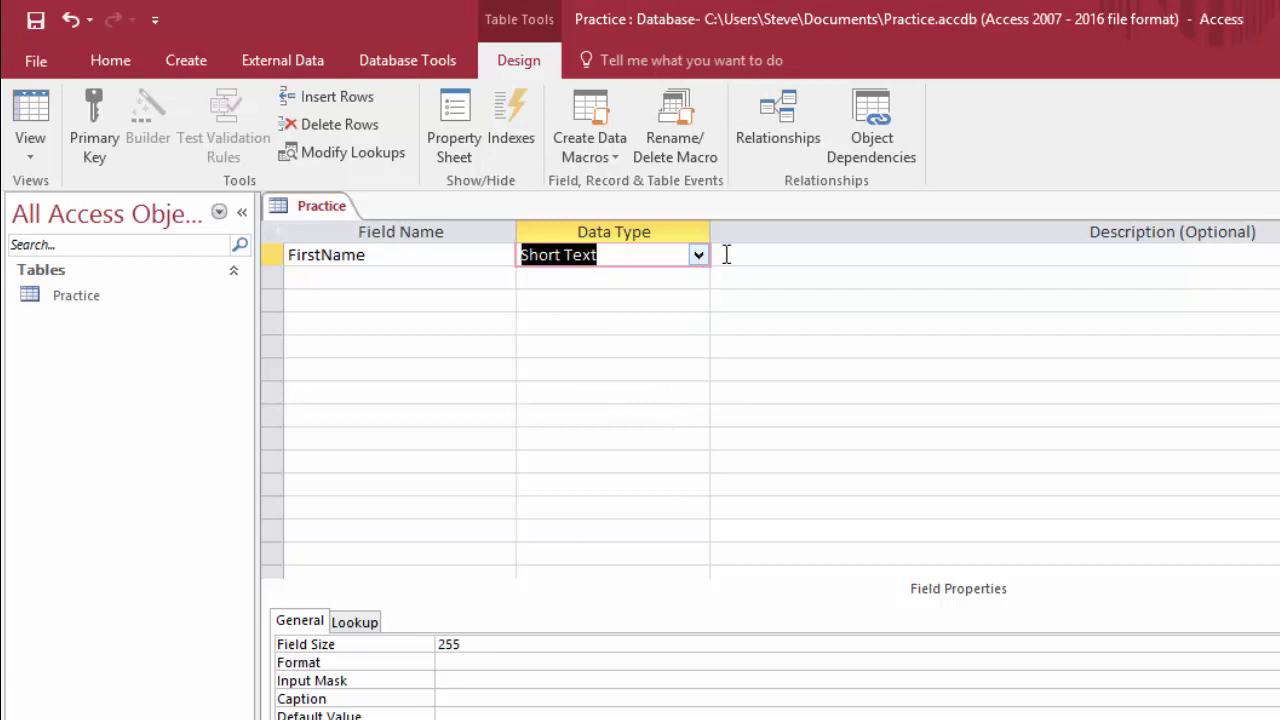
key("Tab")
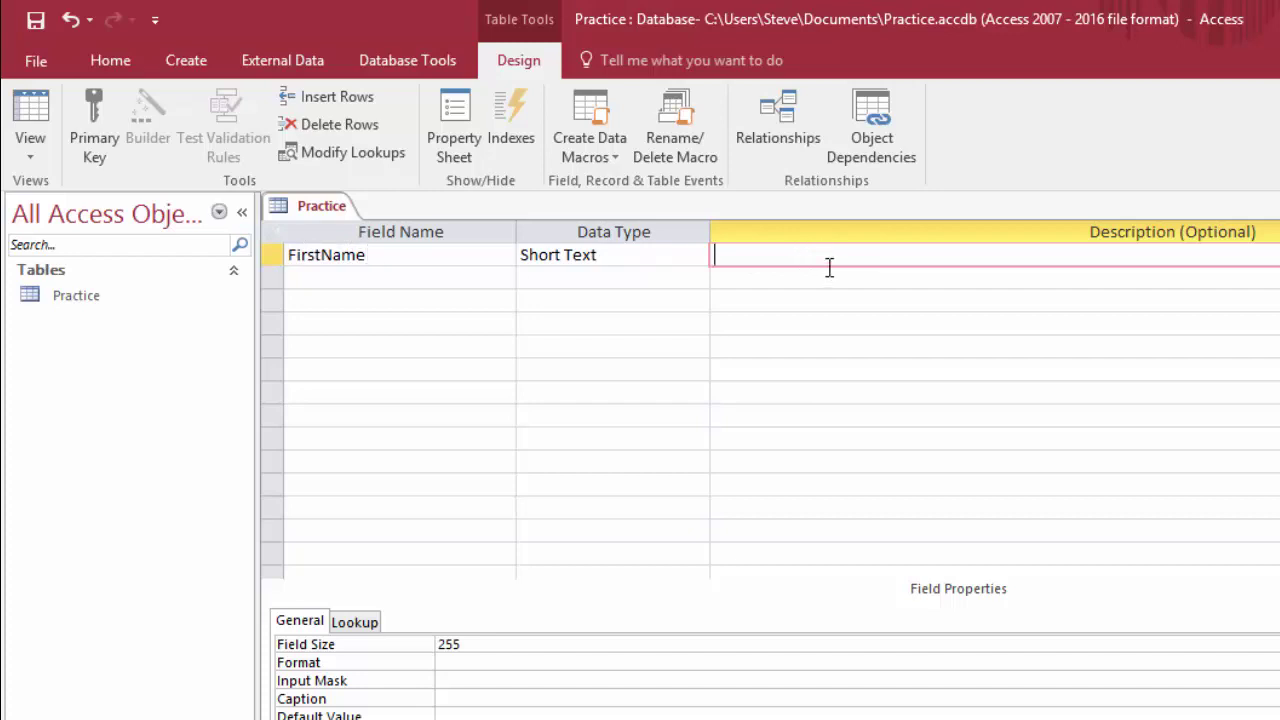
key("Return")
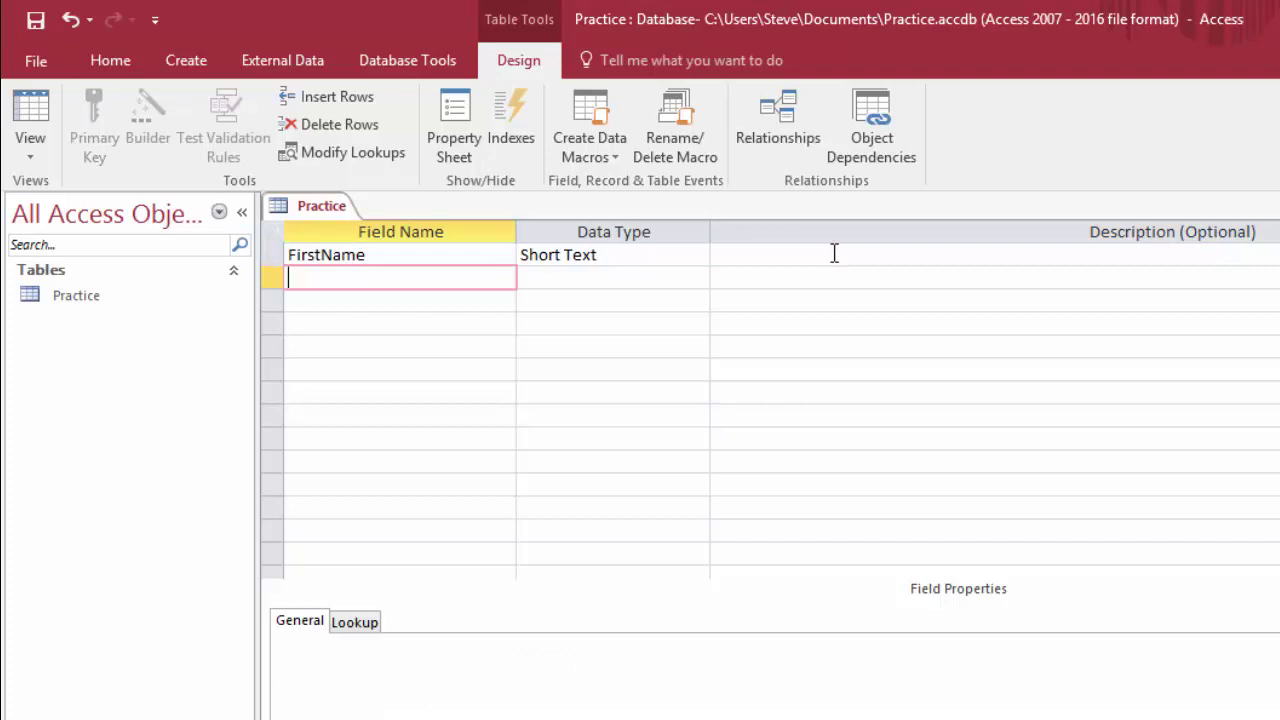
Add LastName and Address fields below FirstName, both with the Short Text data type
type("stName")
key("Tab")
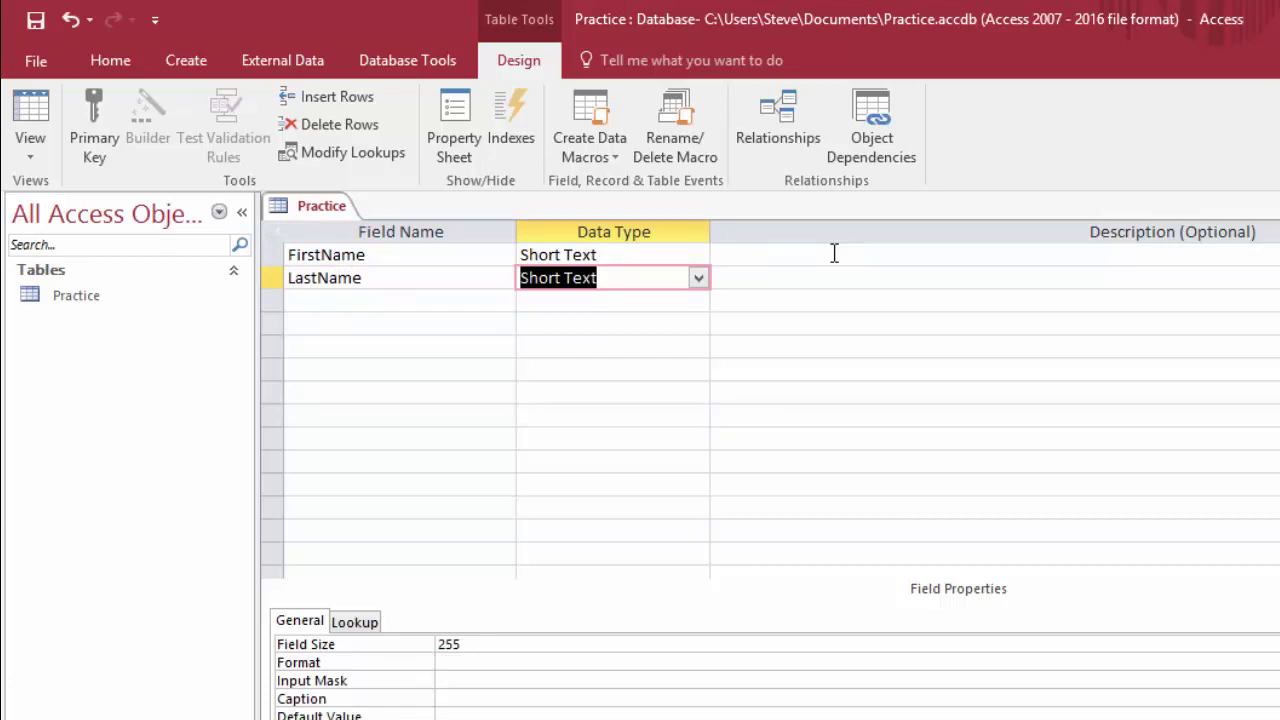
key("Tab")
key("Tab")
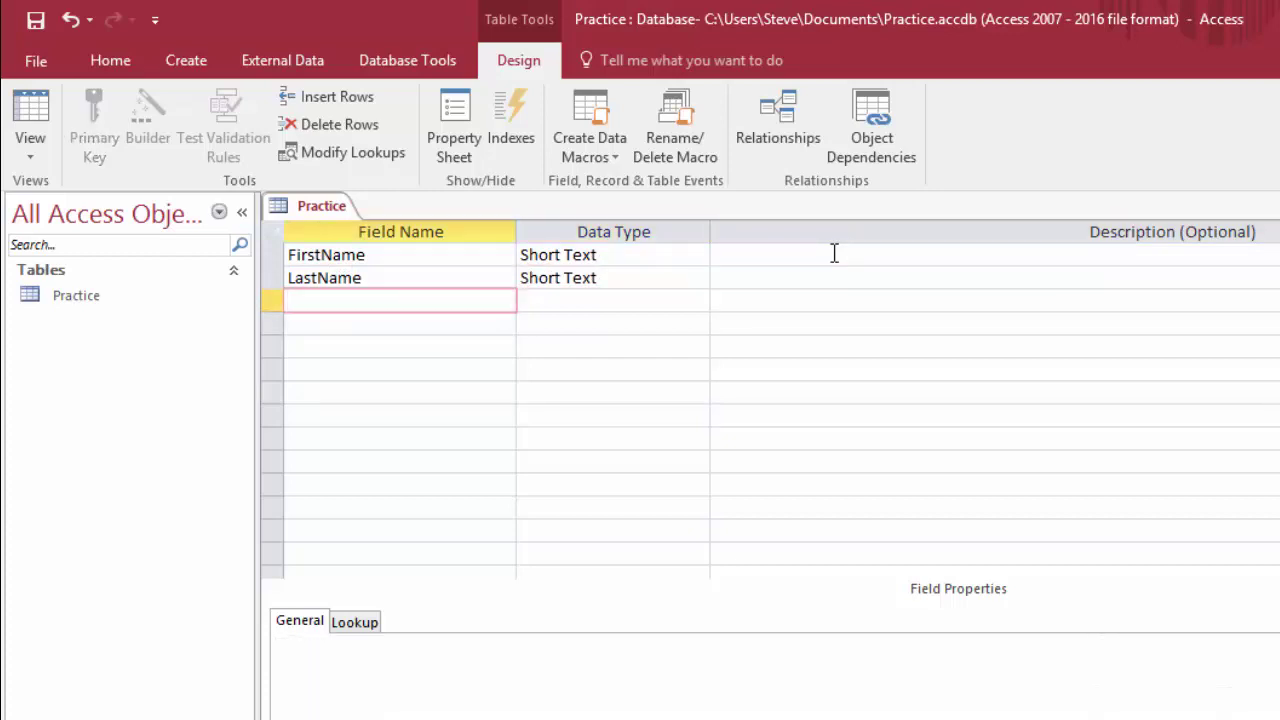
type("Address")
key("Tab")
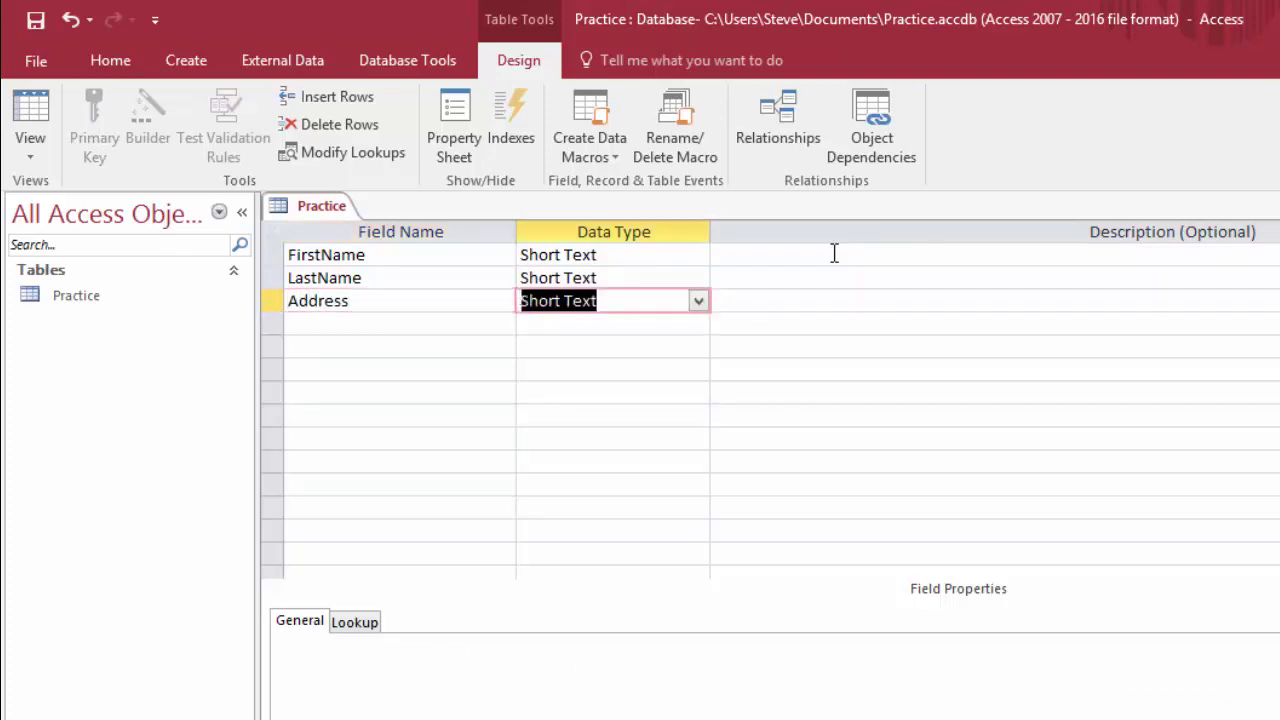
key("Tab")
key("Tab")
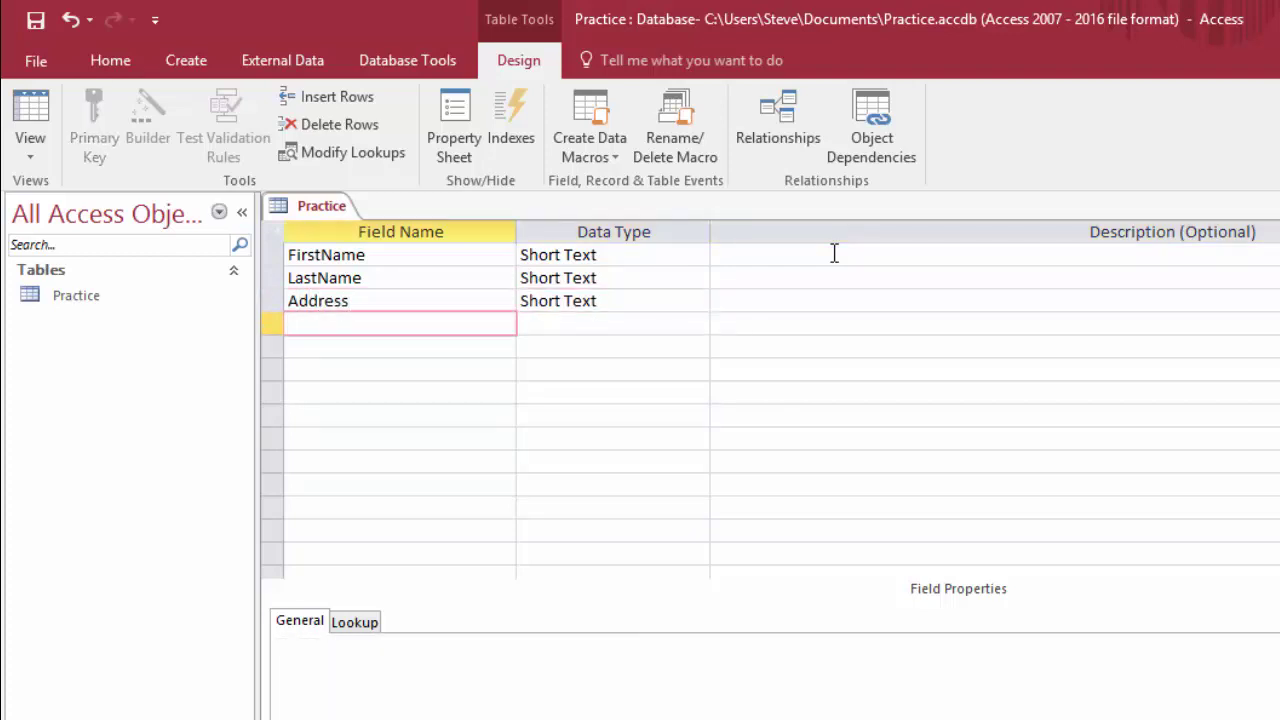
Add City and ST fields below Address, both with the Short Text data type
type("City")
key("Tab")
key("Tab")
key("Tab")
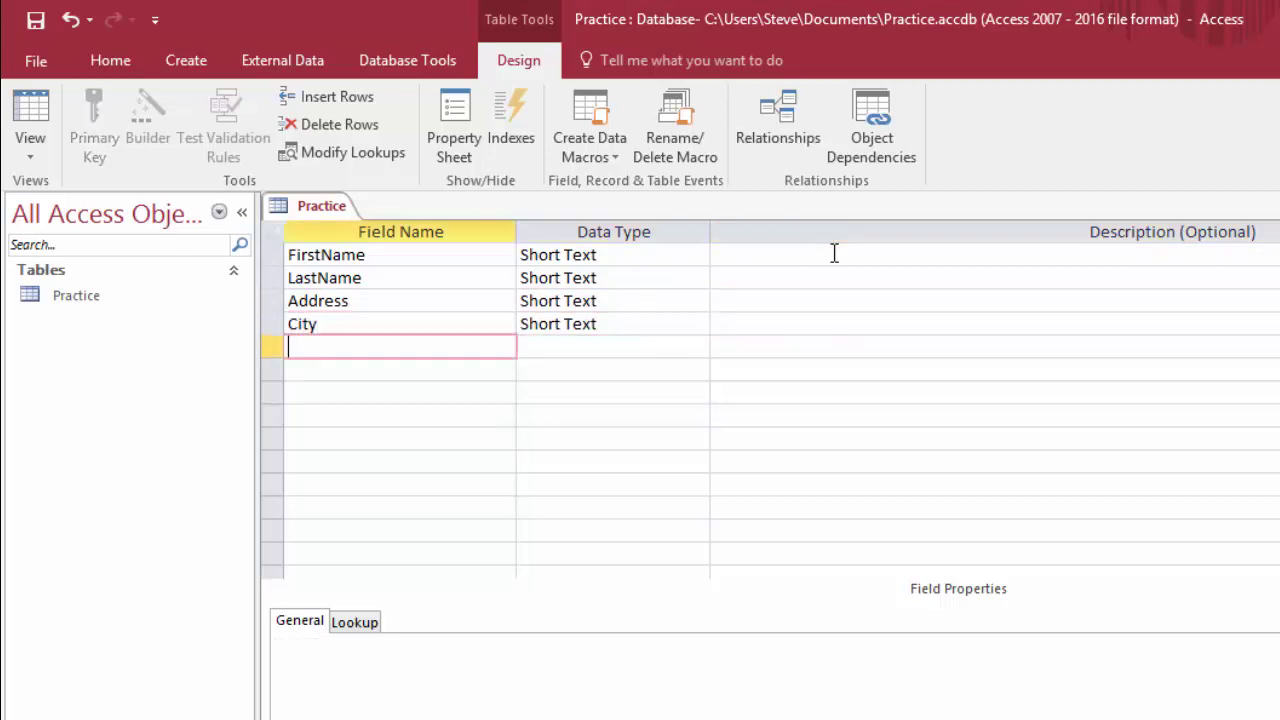
type("ST")
key("Tab")
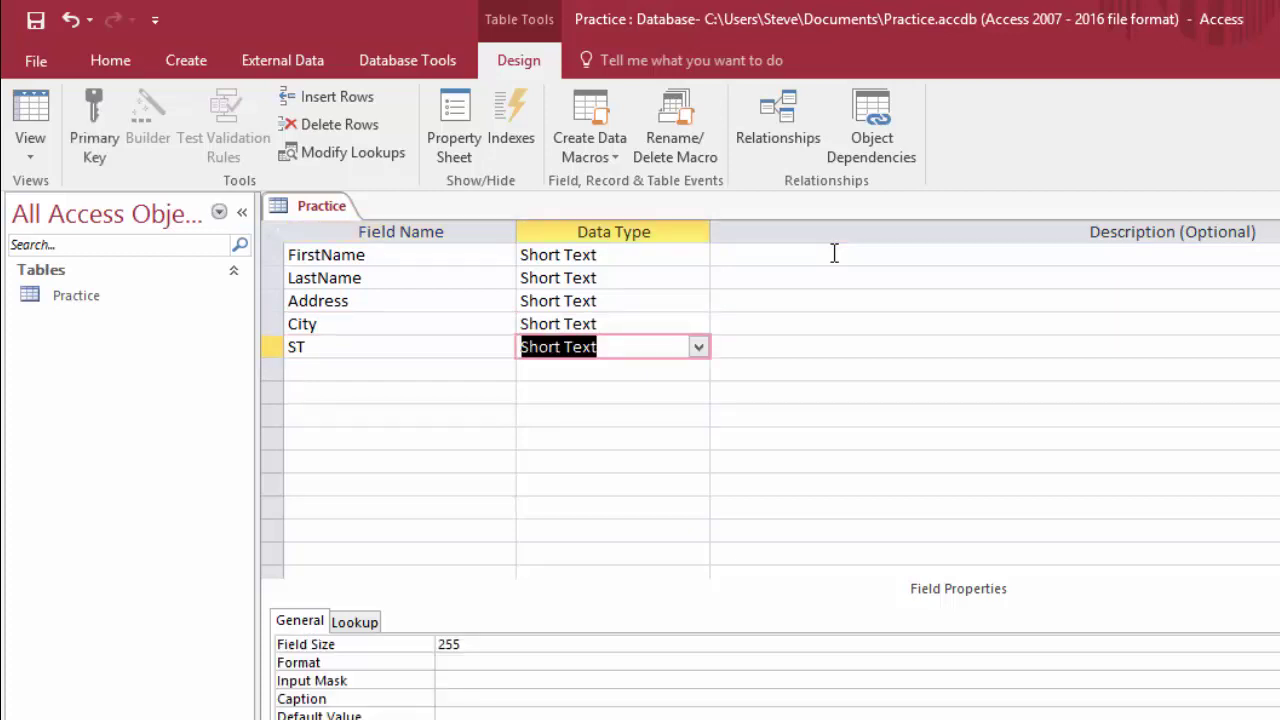
key("Tab")
key("Tab")
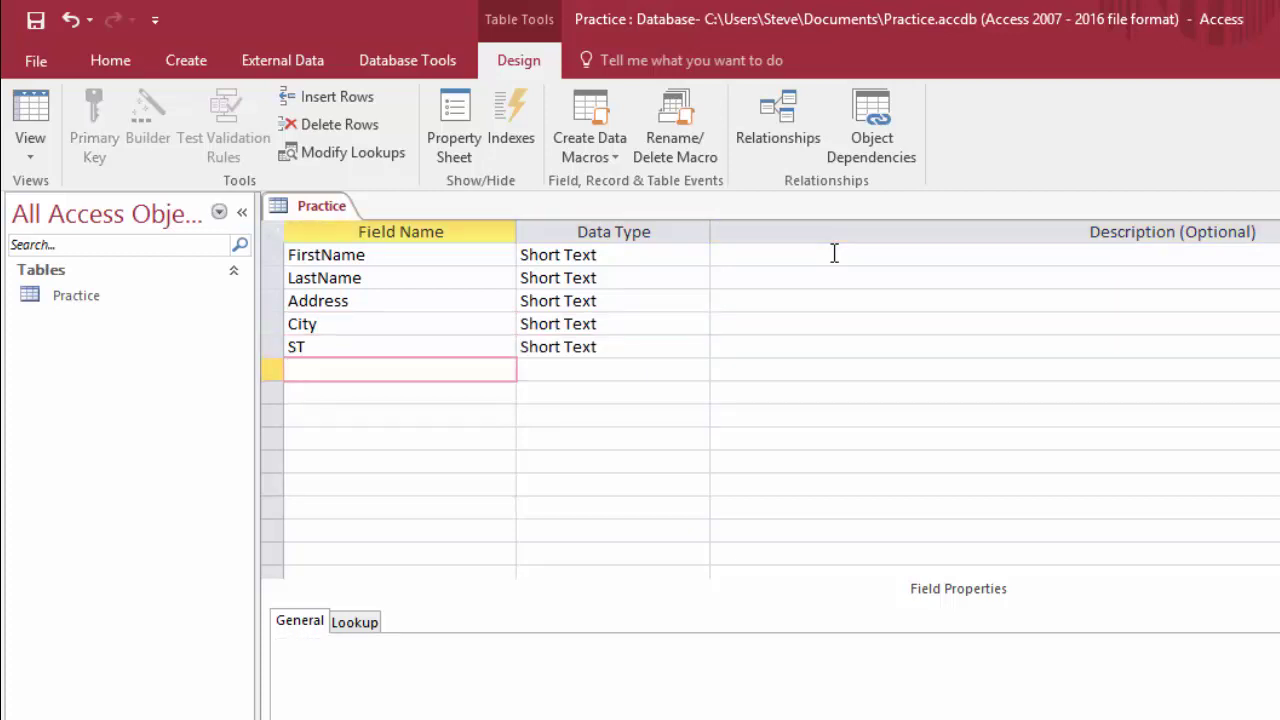
Add a PhoneNum field below ST with the Short Text data type
type("PhoneNumber")
key("BackSpace")
key("BackSpace")
key("BackSpace")
key("Tab")
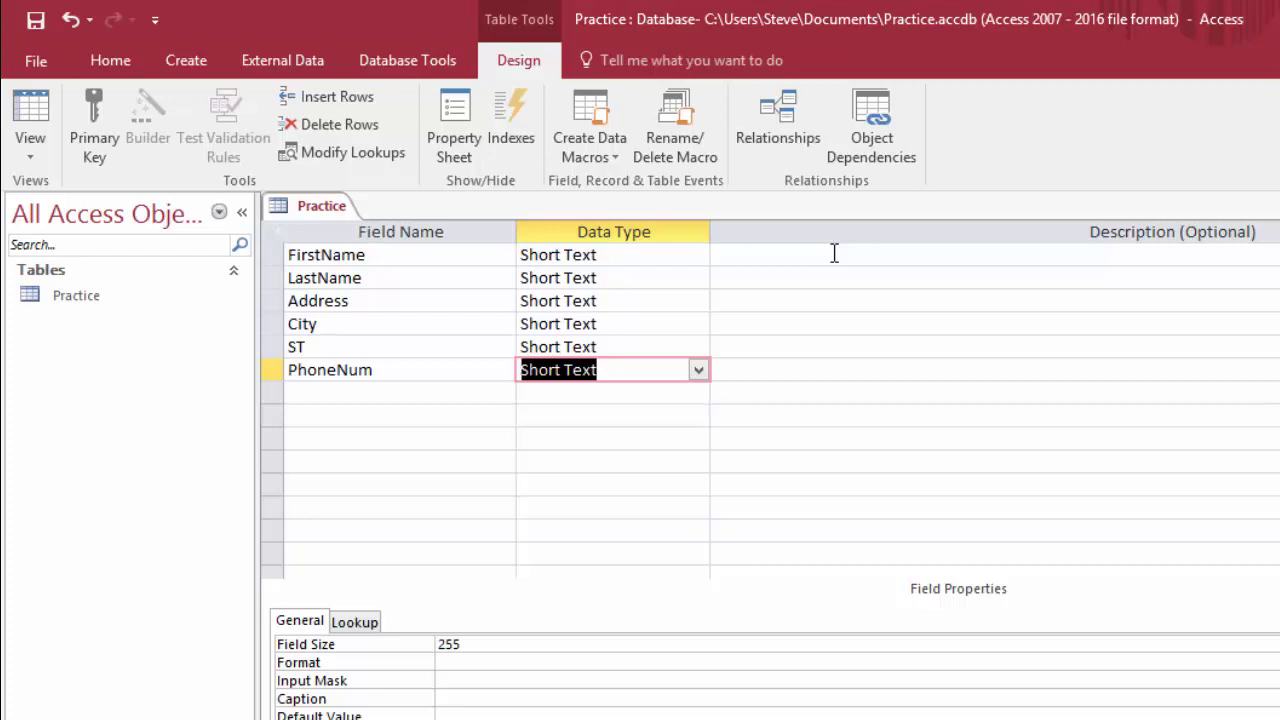
key("Tab")
key("Tab")
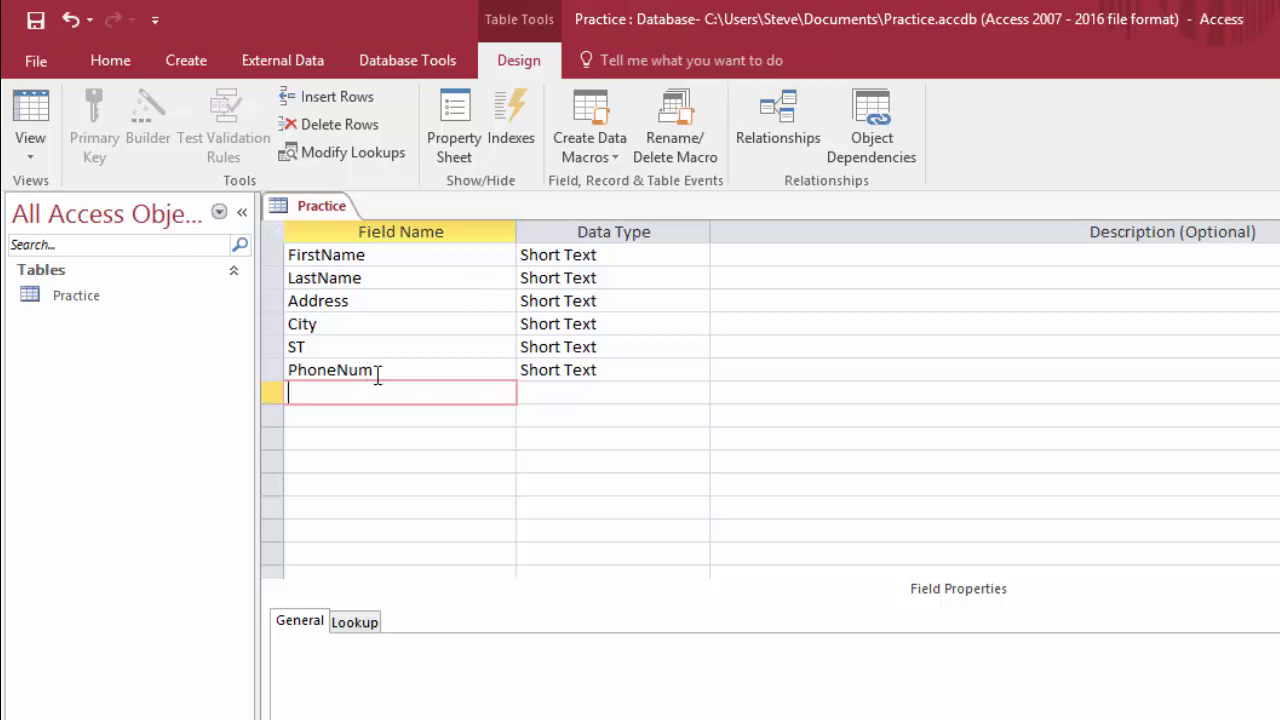
right_click(309, 215)
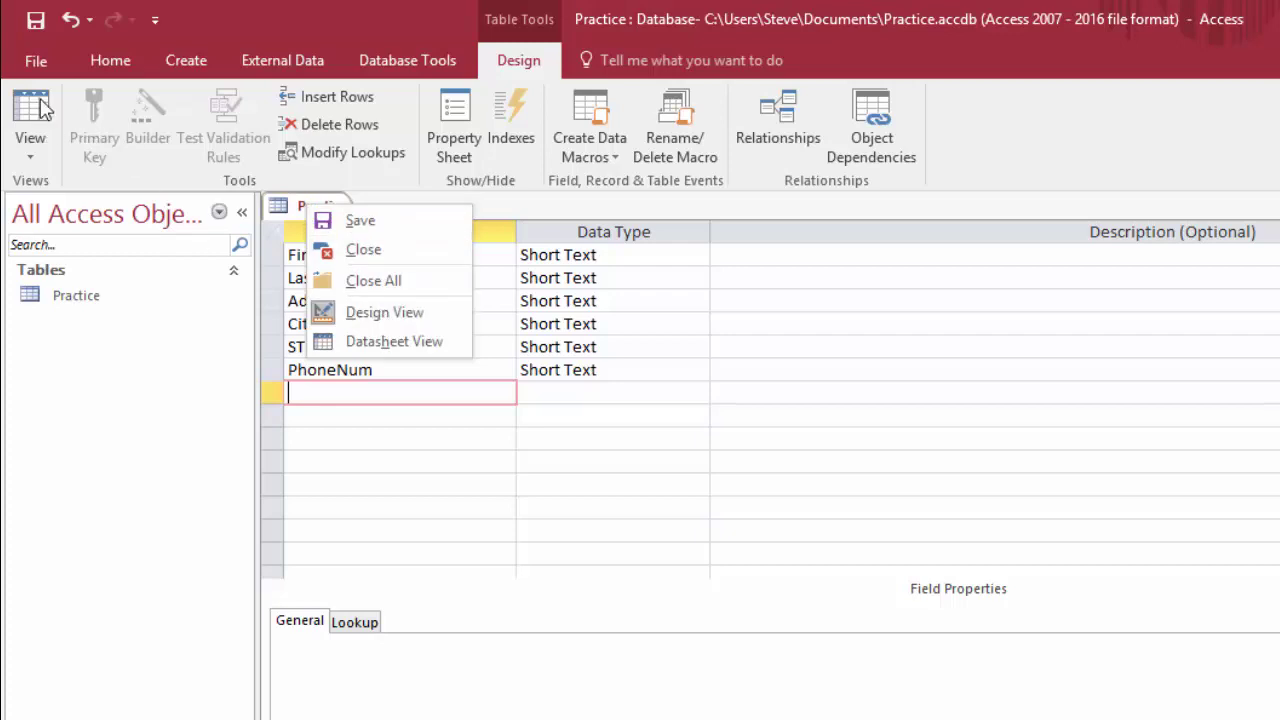
left_click(380, 318)
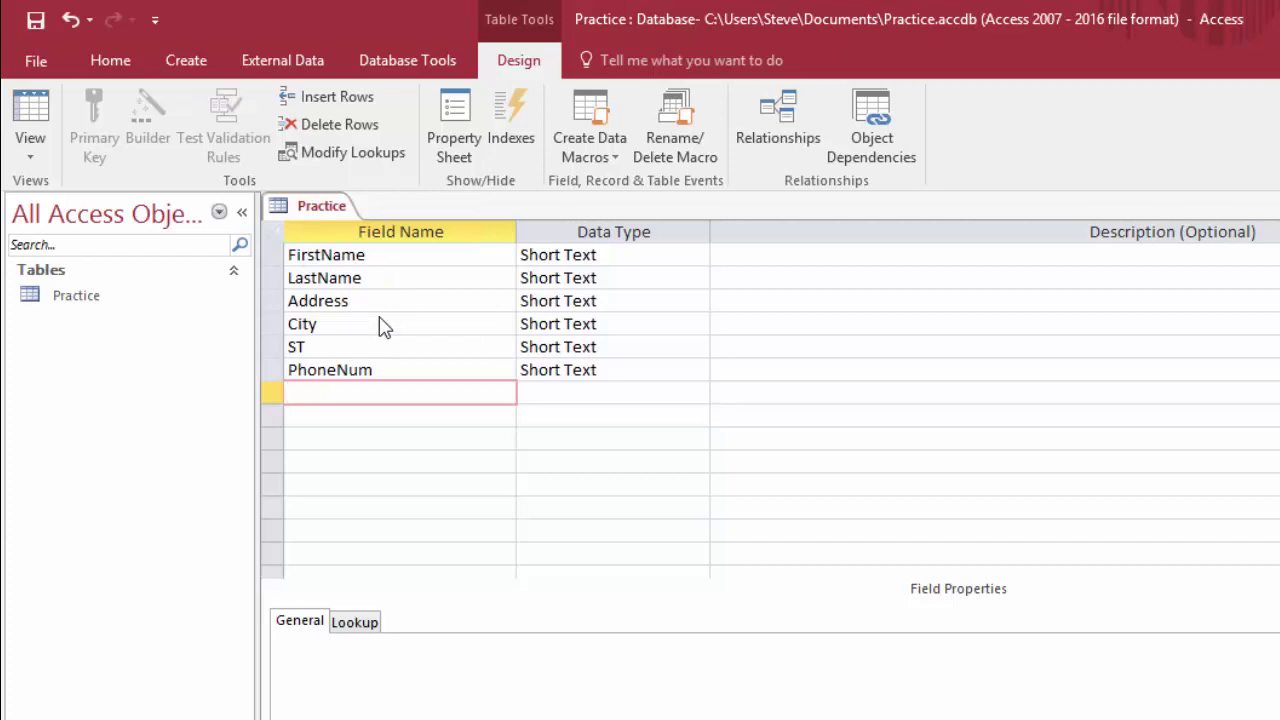
right_click(323, 212)
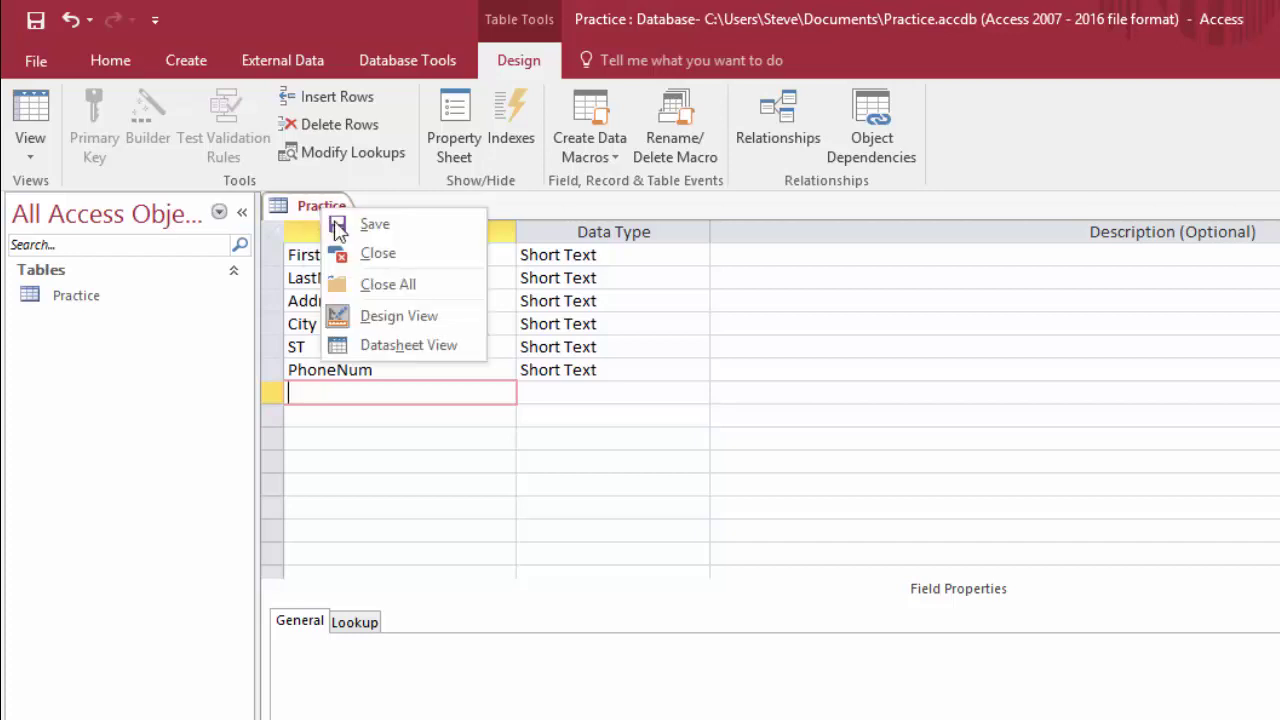
left_click(397, 322)
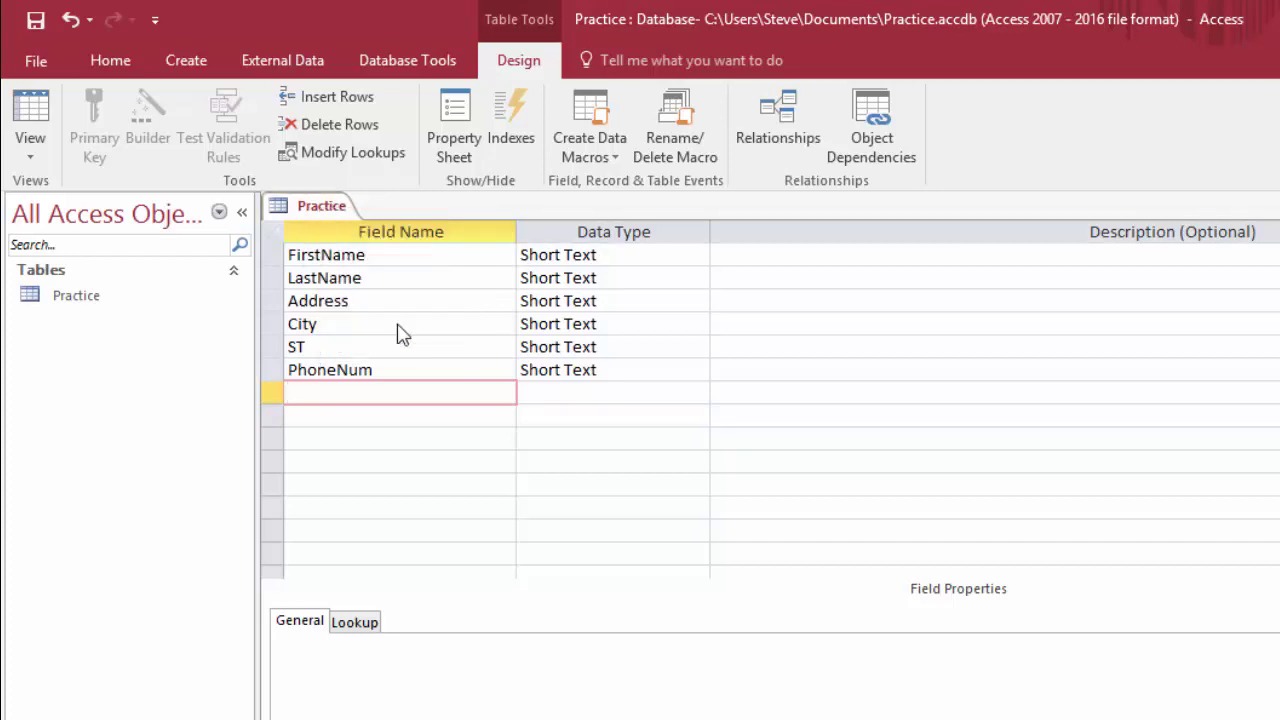
Switch the Practice table to Datasheet View, saving the table design
right_click(325, 212)
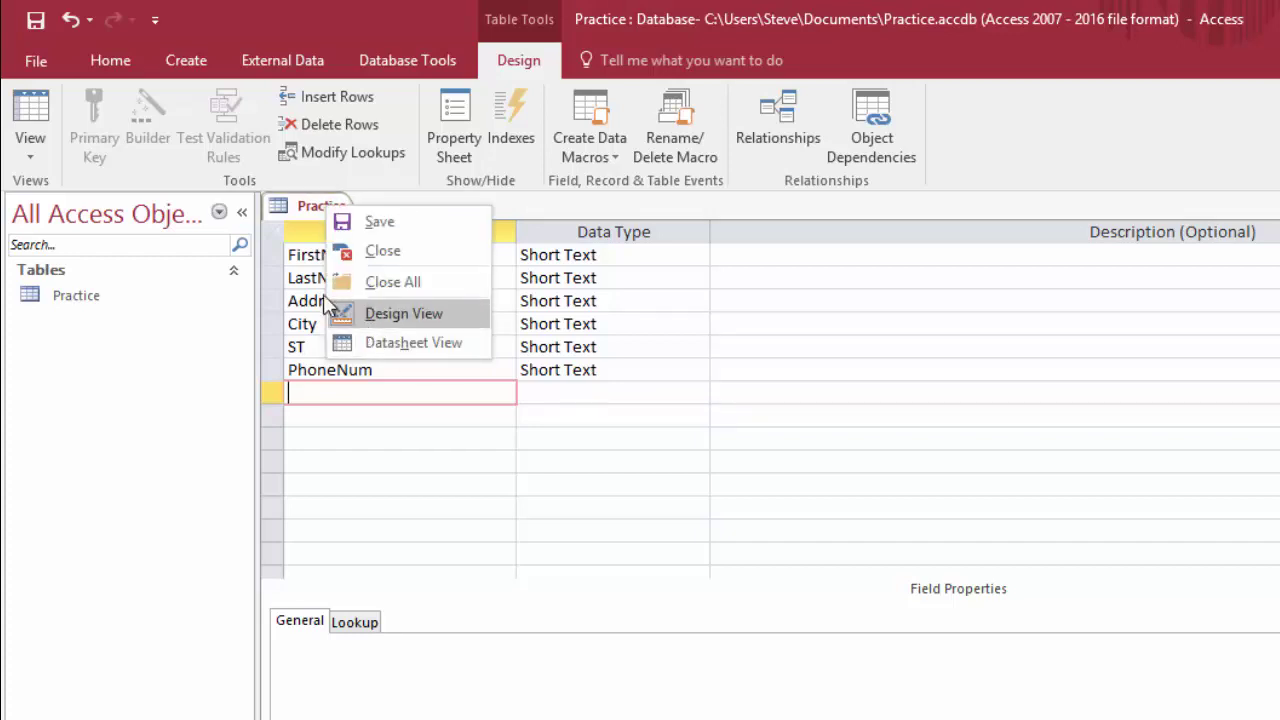
left_click(408, 343)
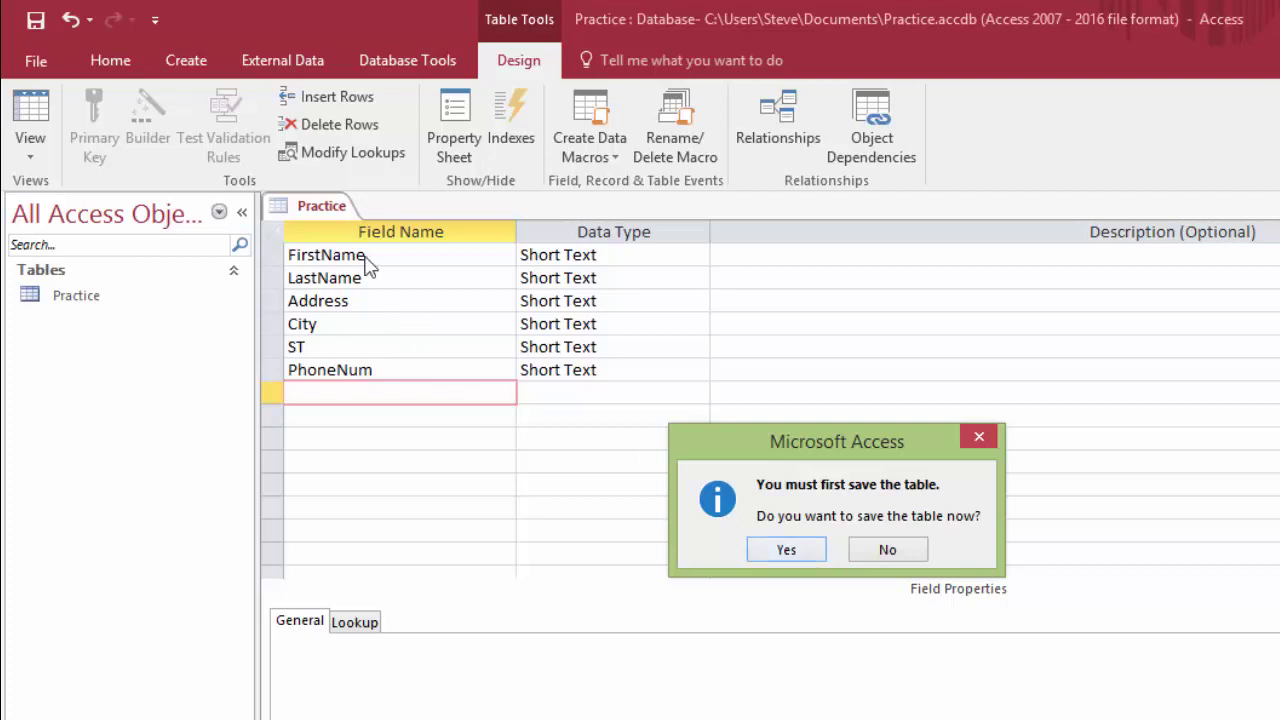
left_click(810, 558)
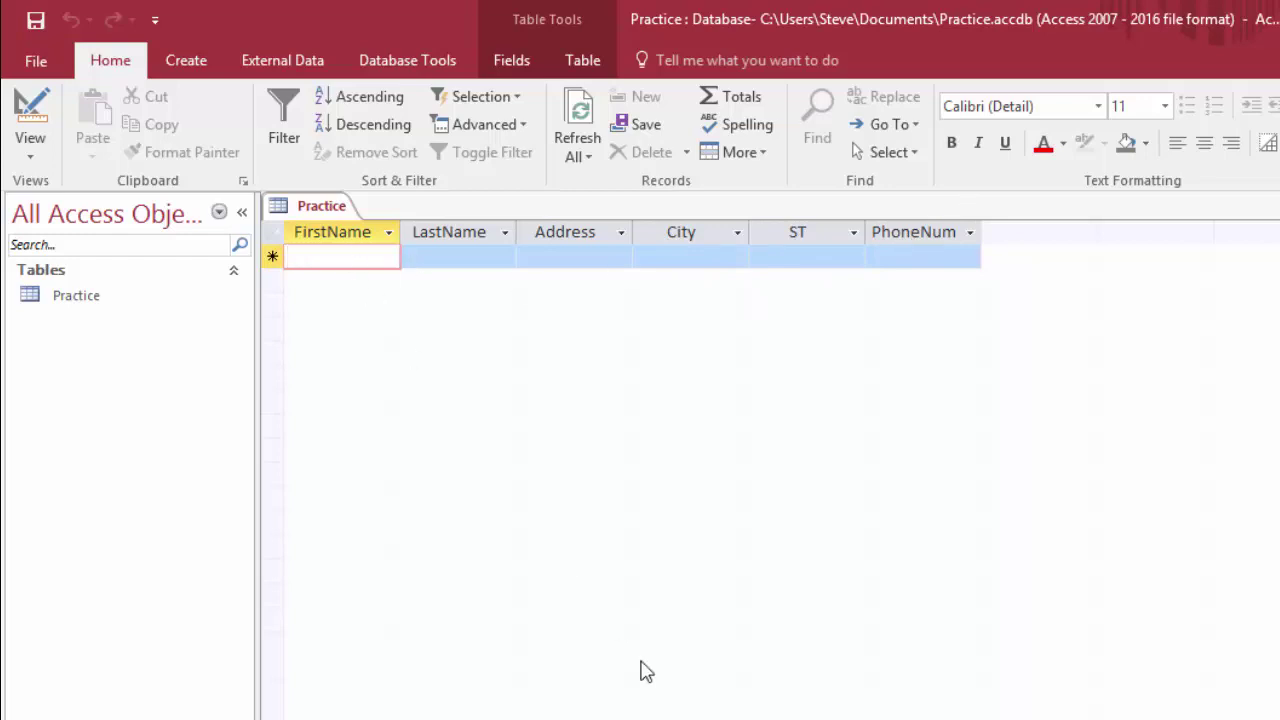
Fill in the first record's FirstName, LastName and Address fields with the contact's name and street address
type("Steve")
key("Tab")
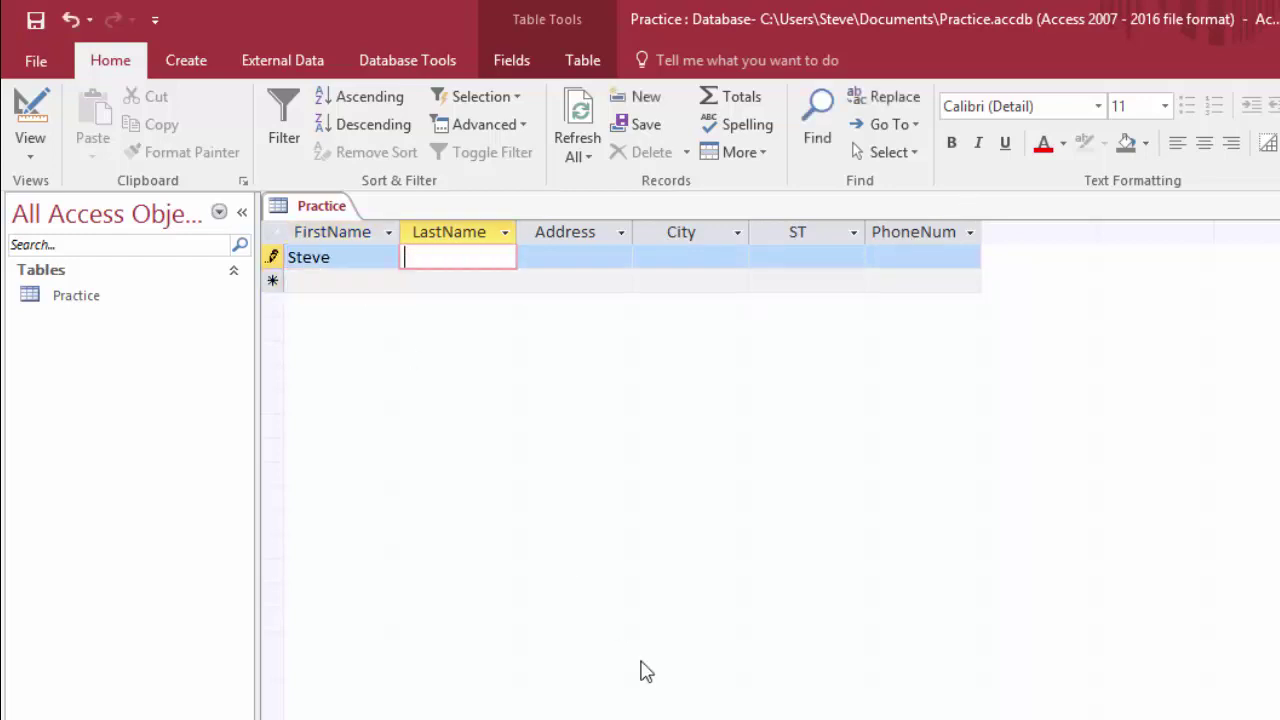
type("McDonald")
key("Tab")
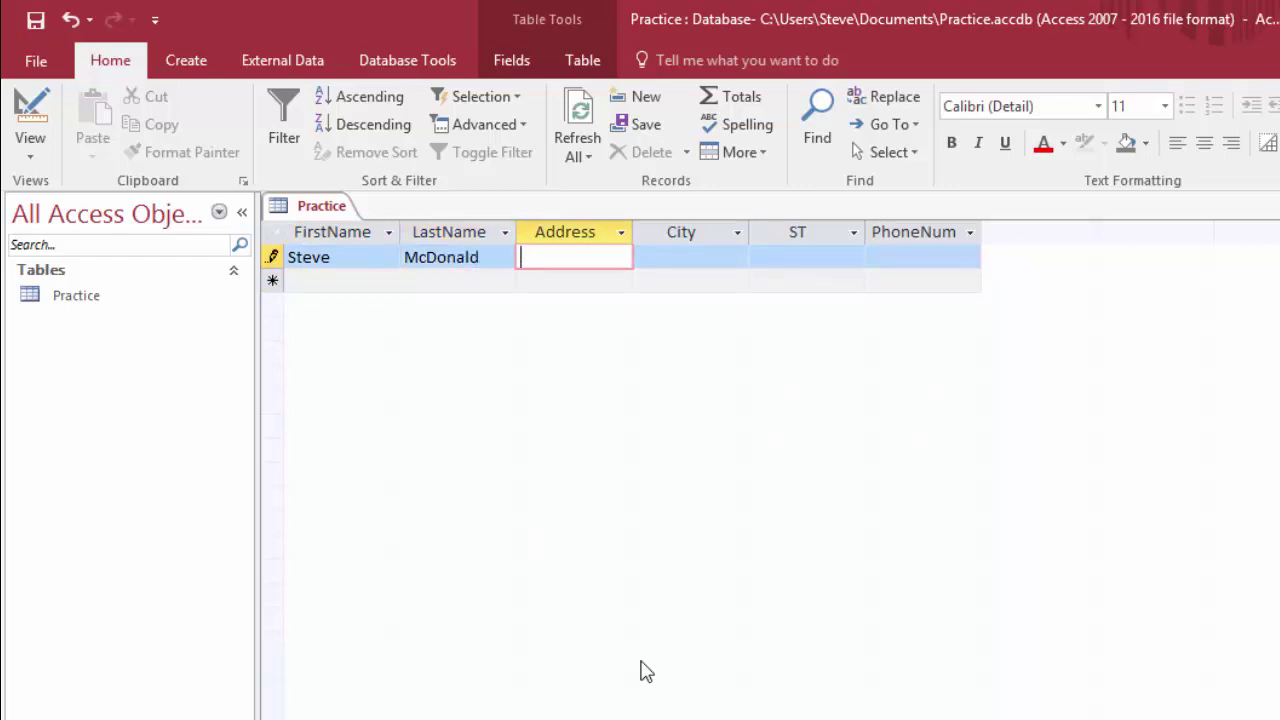
type("123 4th st")
key("Tab")
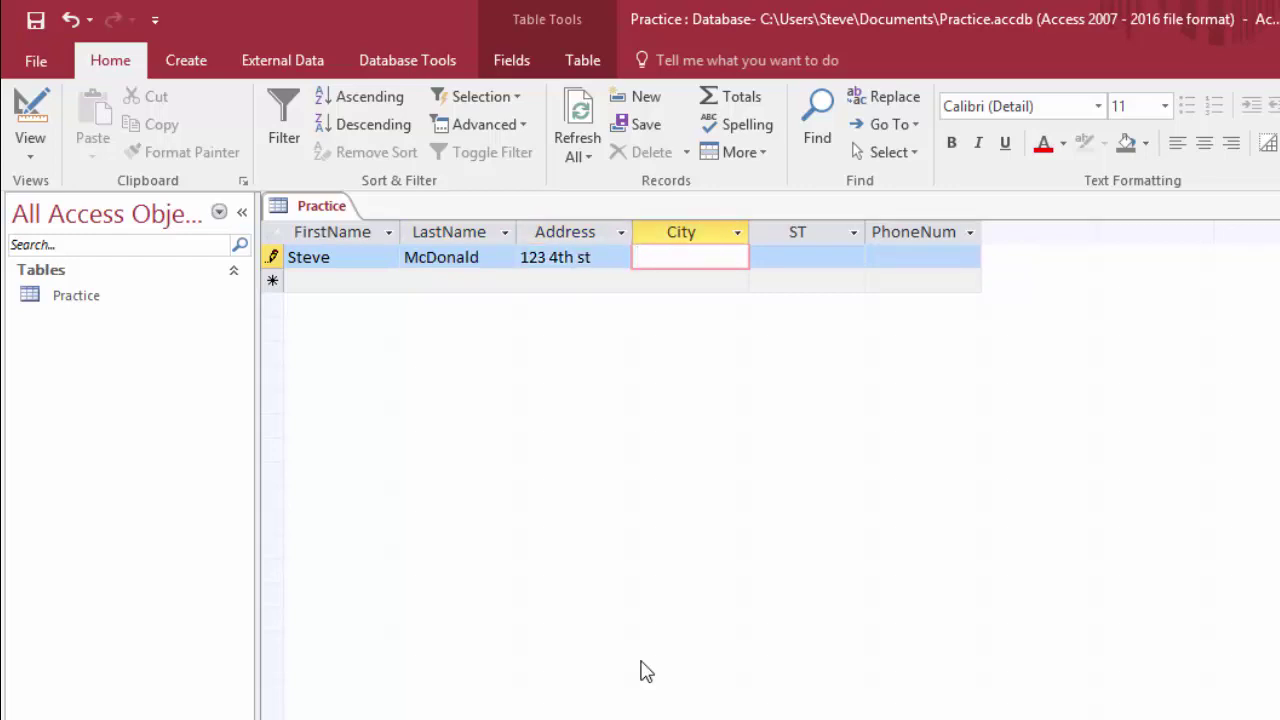
Complete the first record with New York as both City and ST, plus the contact's phone number
type("New York")
key("Tab")
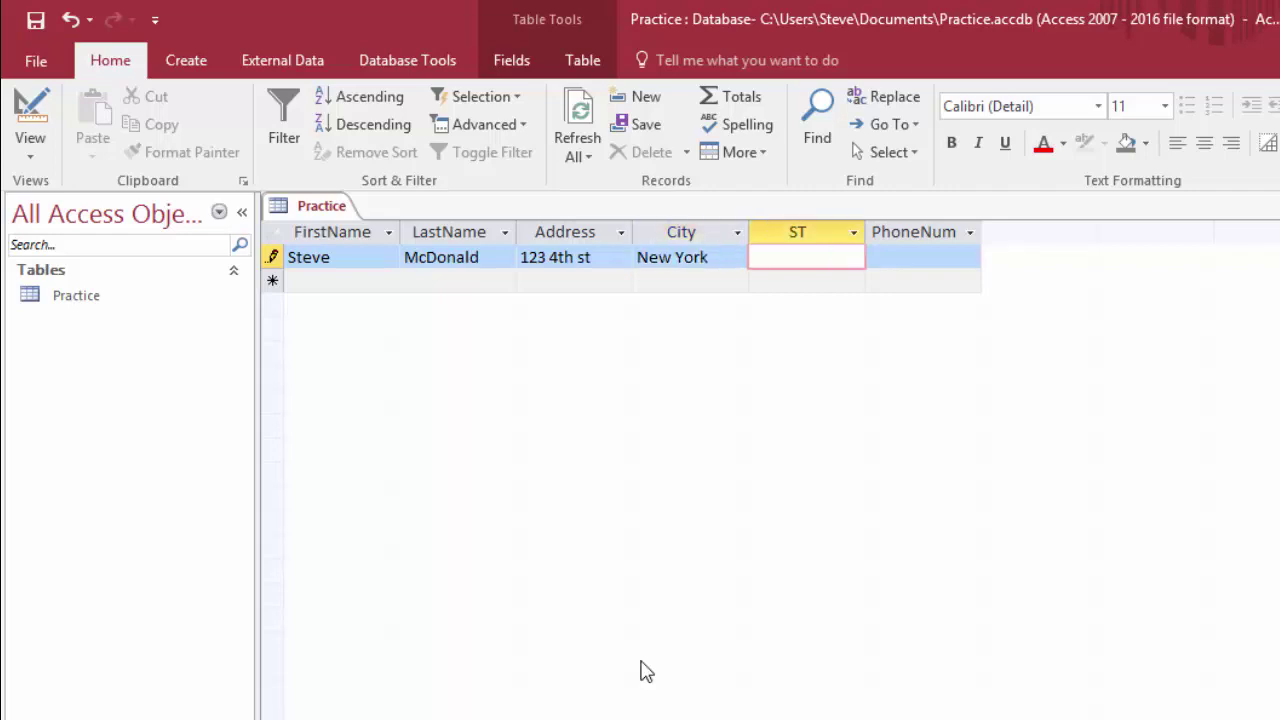
type("Y")
key("BackSpace")
type("New York")
key("Tab")
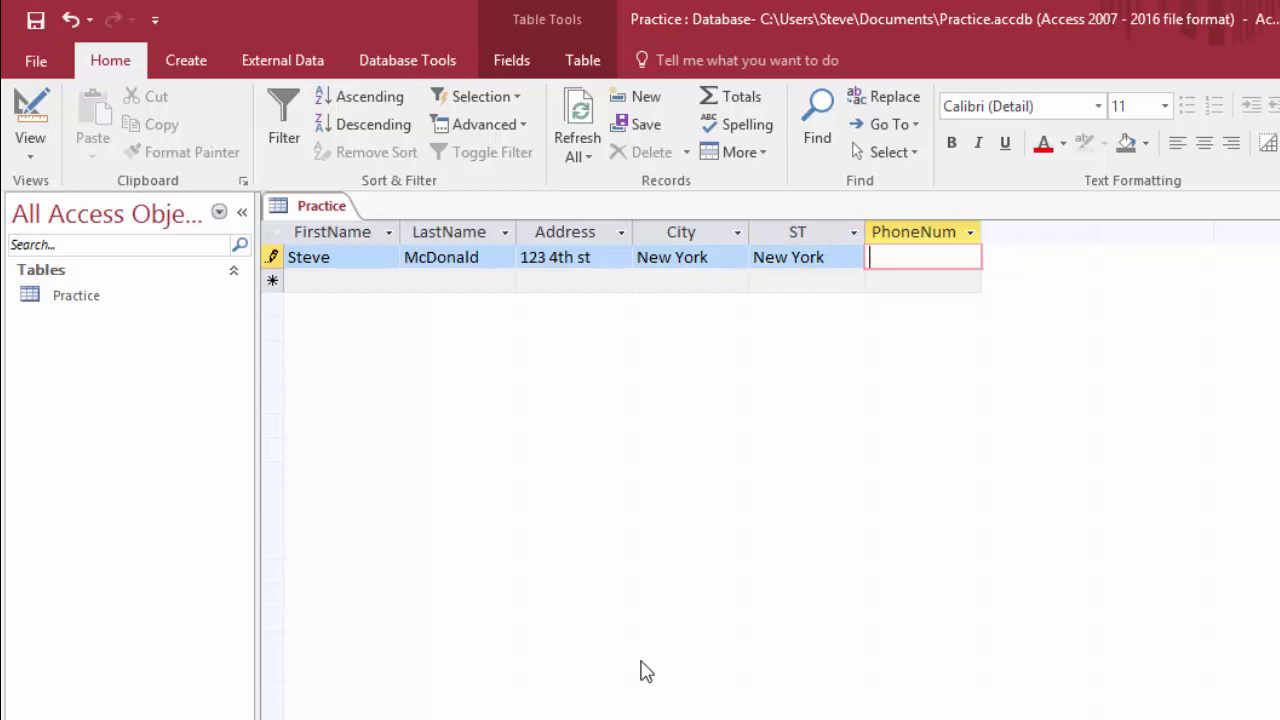
type("555-0123")
key("Tab")
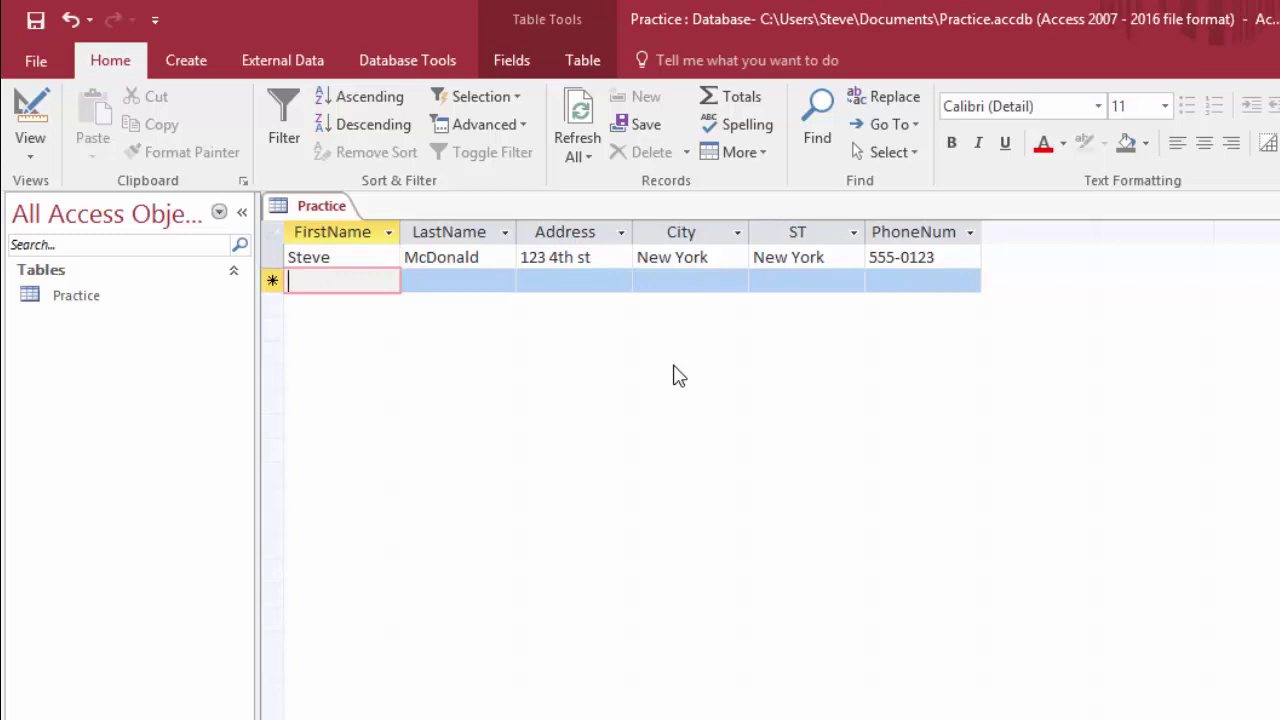
Start a second record with another contact's first name, last name and street address
type("Fred")
key("Tab")
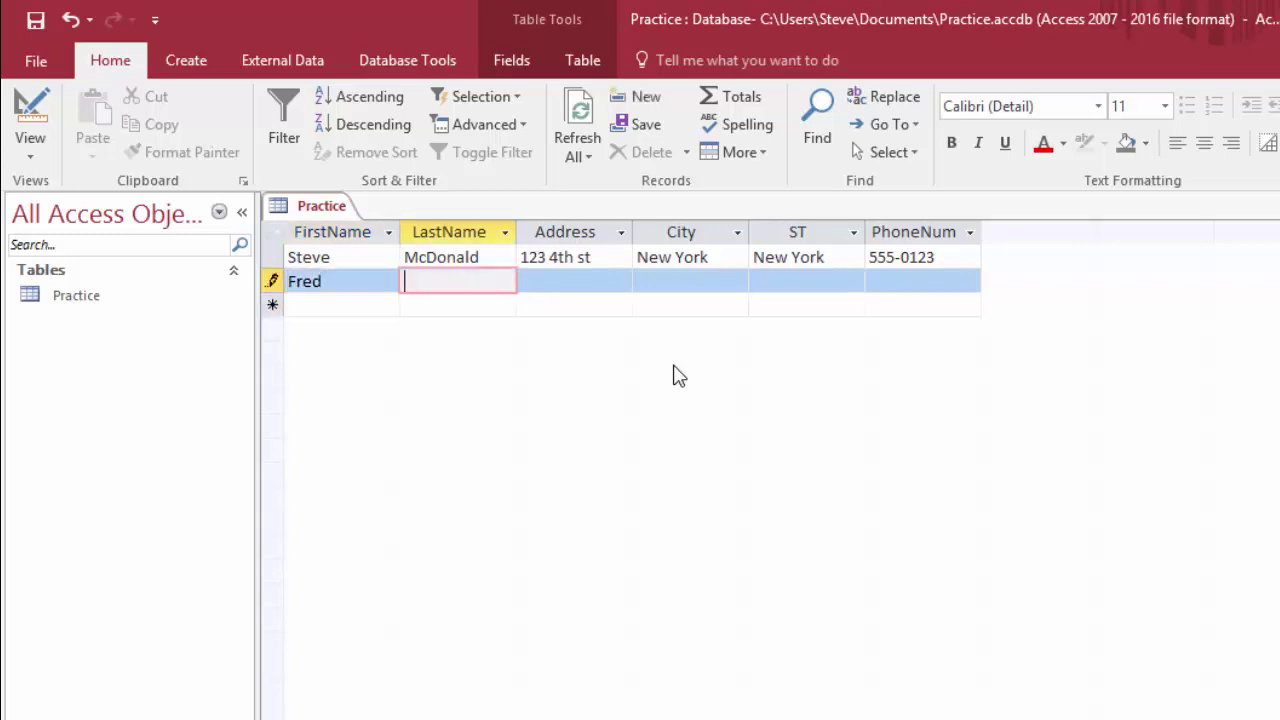
type("Rhodess")
key("BackSpace")
key("Tab")
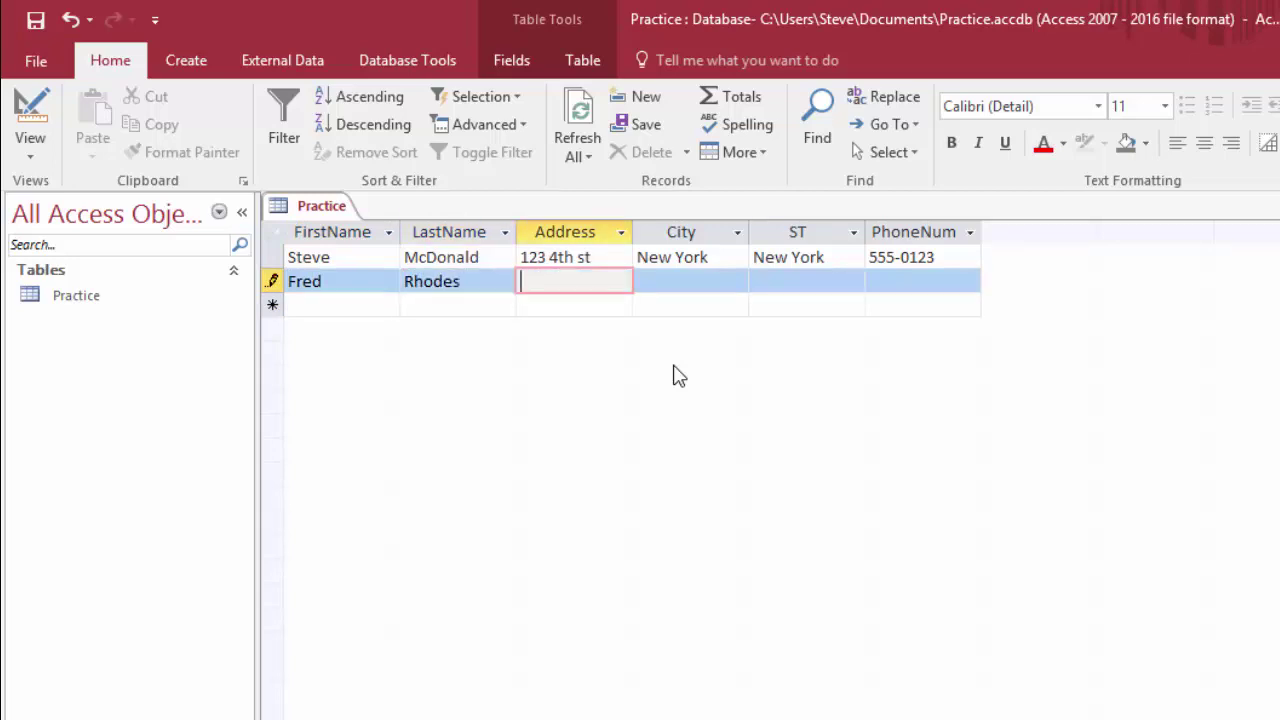
type("234 5th st")
key("Tab")
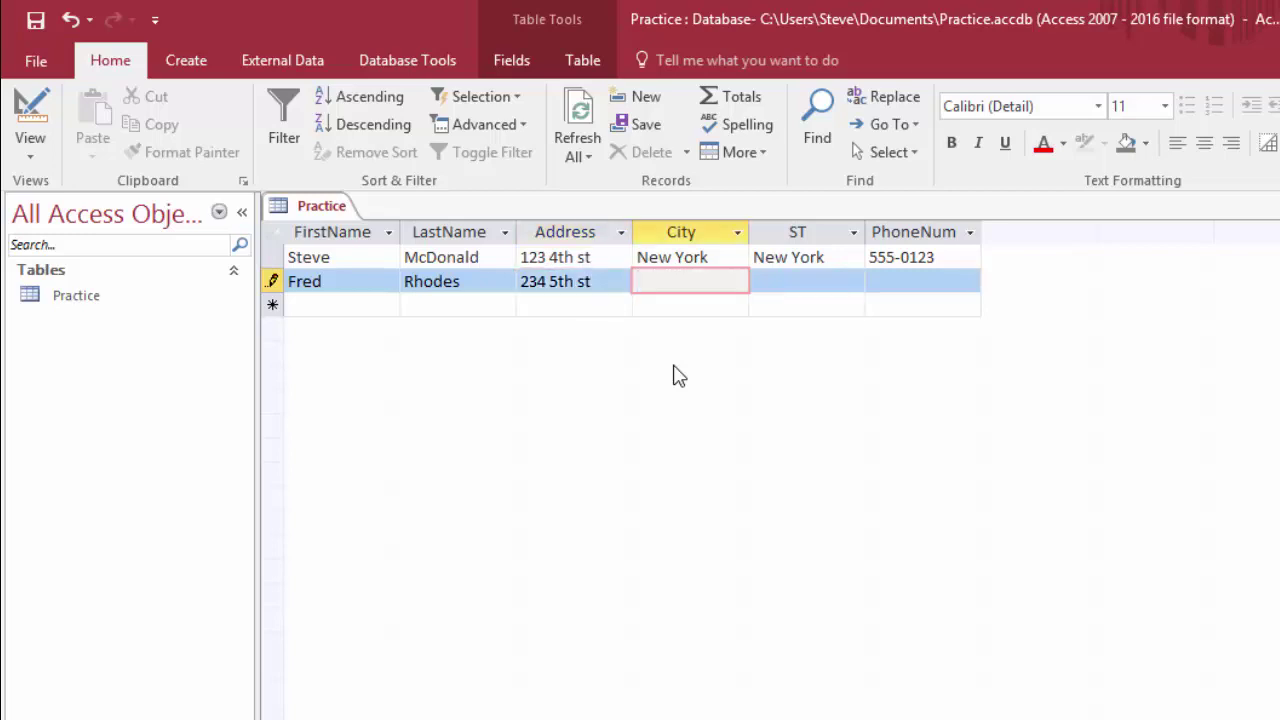
Complete the second record with City New York, ST New York and the contact's phone number
type("Neew")
key("BackSpace")
key("BackSpace")
type("w York")
key("Tab")
type("N")
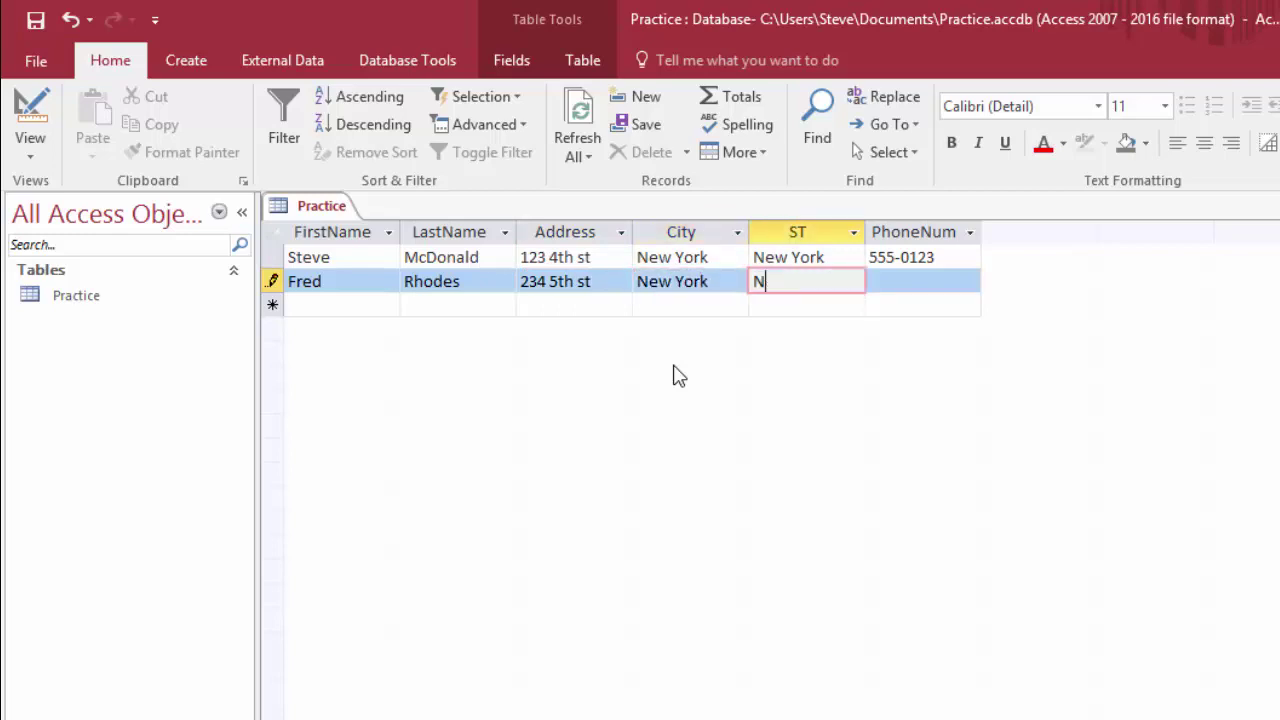
type("ew York")
key("Tab")
type("555")
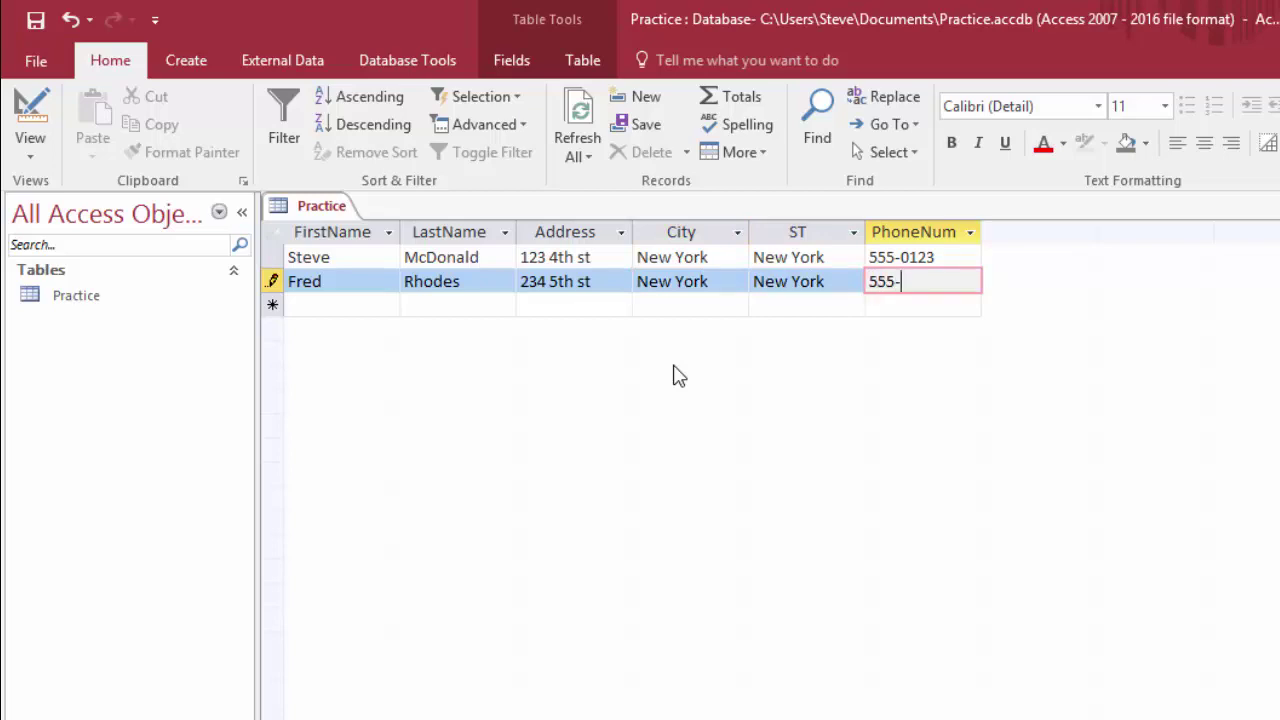
type("-0124")
key("Tab")
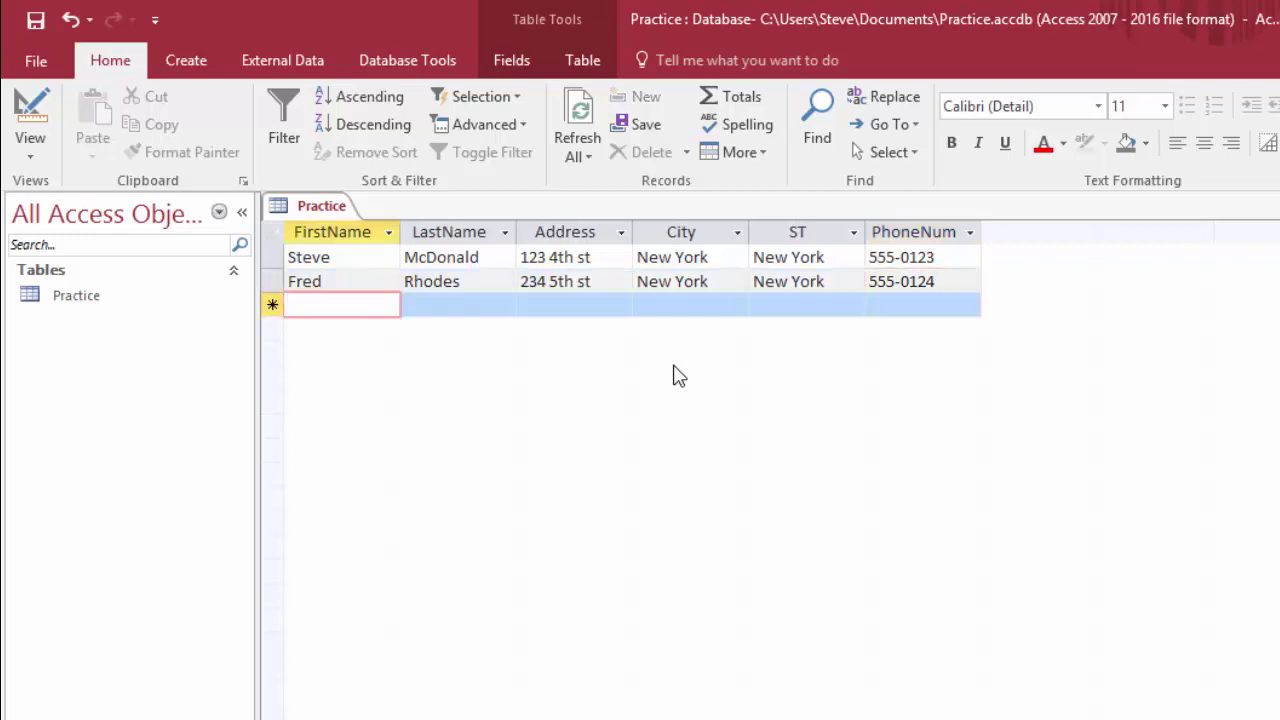
Start a third record with a new contact's first name, last name and street address
type("Bob")
key("Tab")
type("Barker")
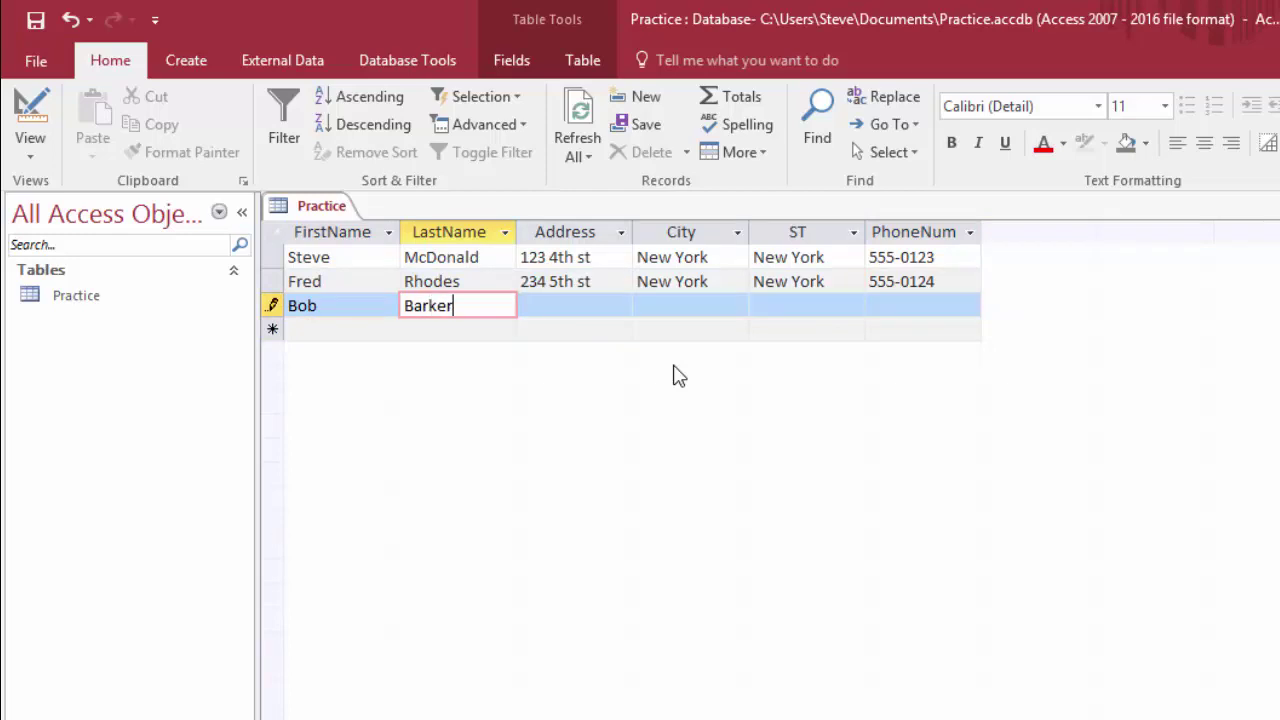
key("Tab")
type("34")
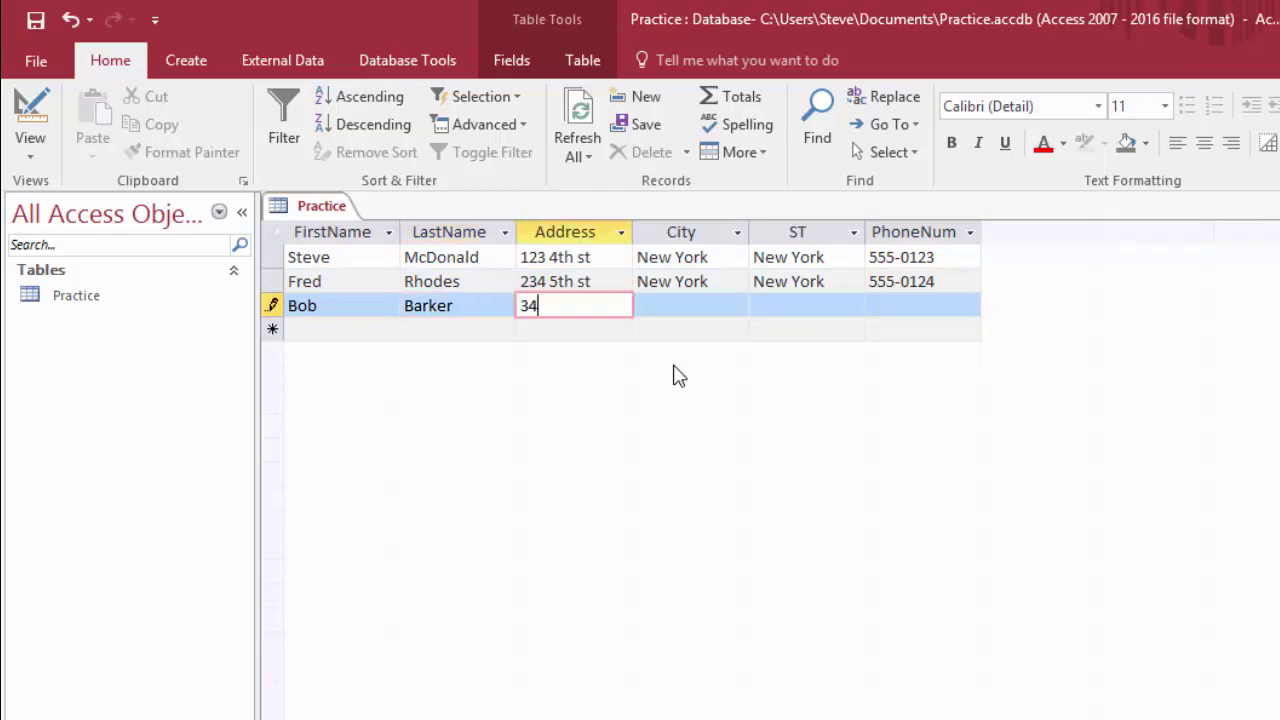
type("5 6th st")
key("Tab")
Enter New York for City and ST in the third record and fill in the contact's phone number
type("New")
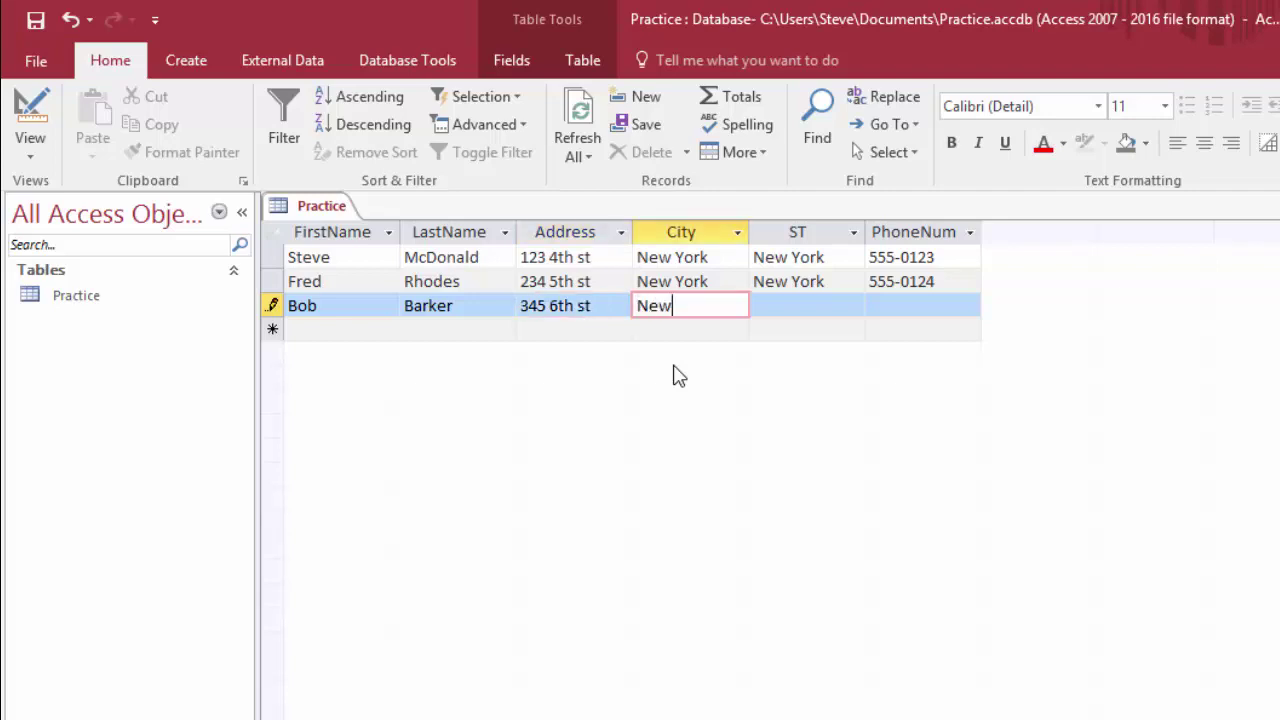
type(" York")
key("Tab")
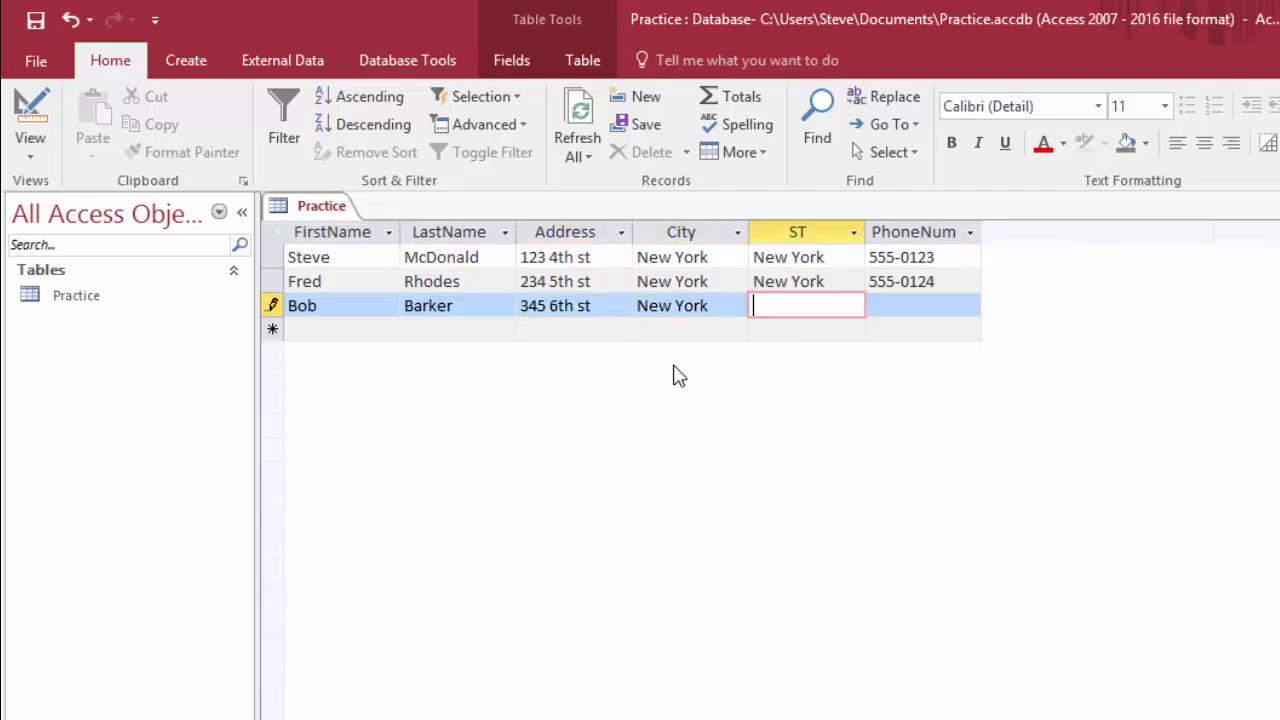
type("New York")
key("Tab")
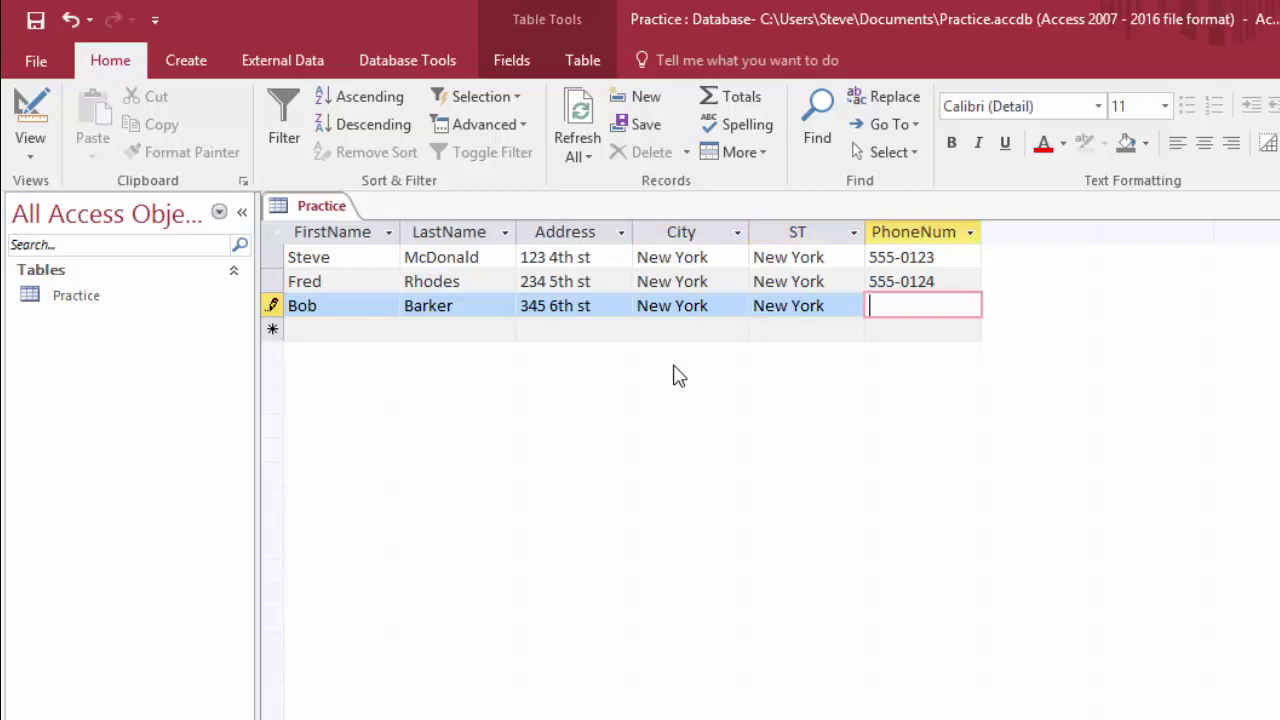
type("5550")
key("BackSpace")
type("-")
key("BackSpace")
type("0125")
key("Return")
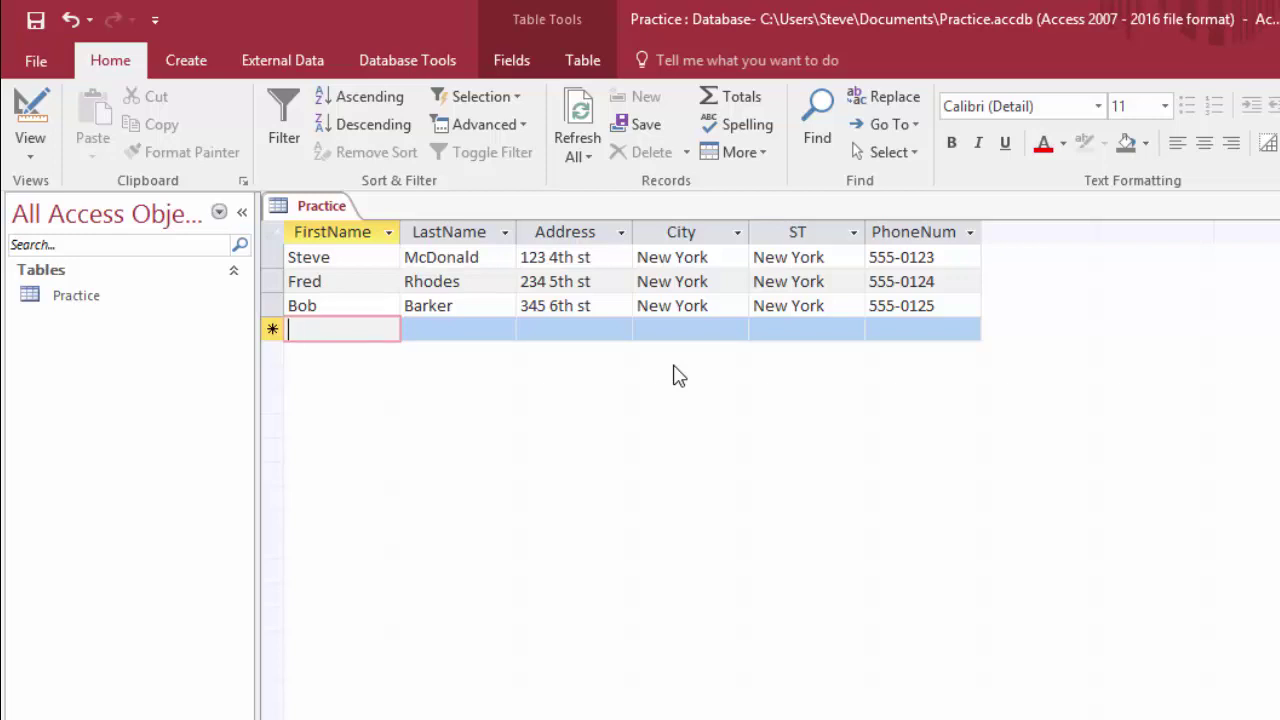
Change the third record's City to Seattle and its ST to Washington, committing the record
left_click_drag(720, 306, 705, 500)
type("Seattle")
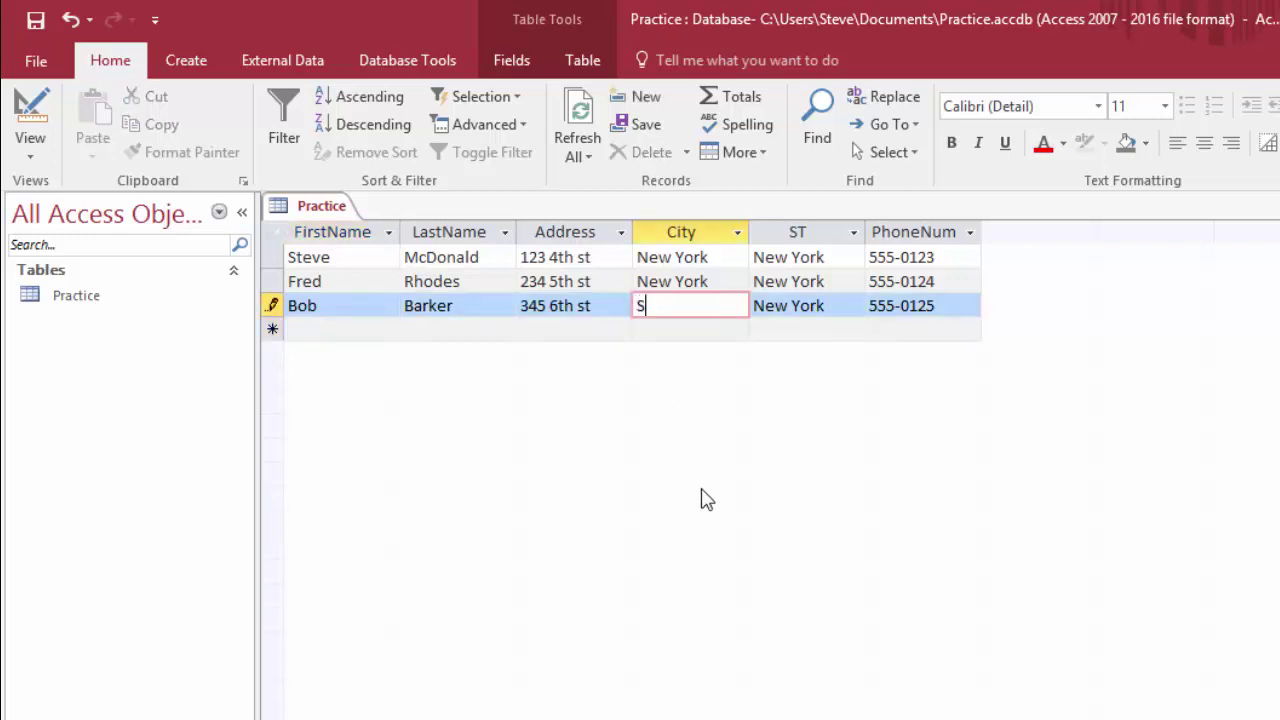
key("Tab")
type("Washingto")
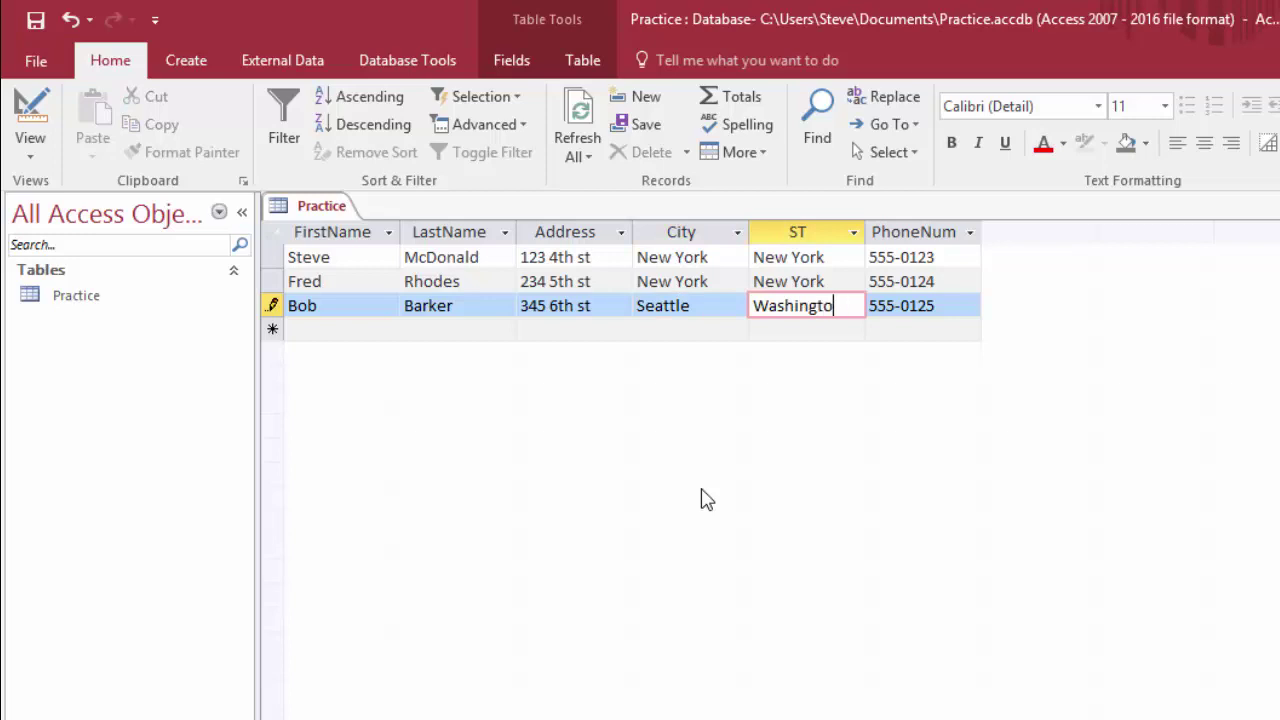
key("BackSpace")
key("BackSpace")
key("BackSpace")
key("BackSpace")
key("BackSpace")
key("BackSpace")
key("BackSpace")
key("BackSpace")
type("A")
type("ashin")
type("ton")
key("BackSpace")
type("gton")
key("Down")
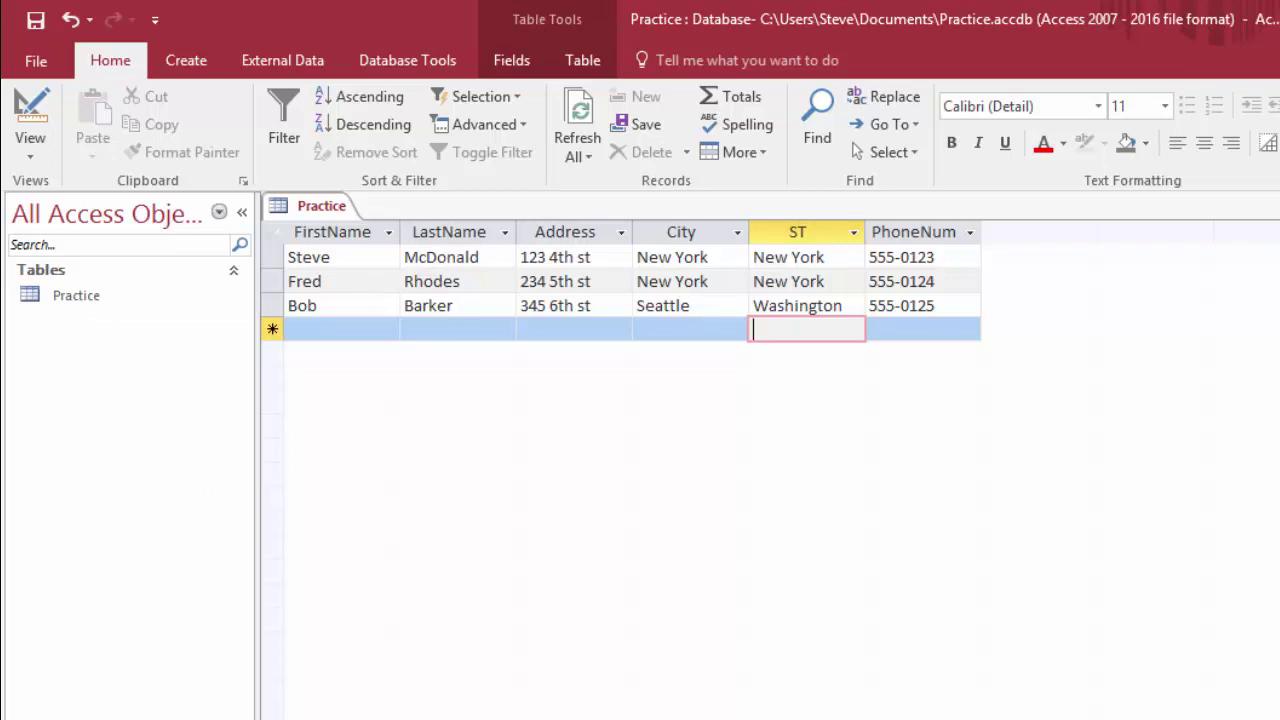
Close the Practice table
right_click(318, 210)
left_click(372, 256)
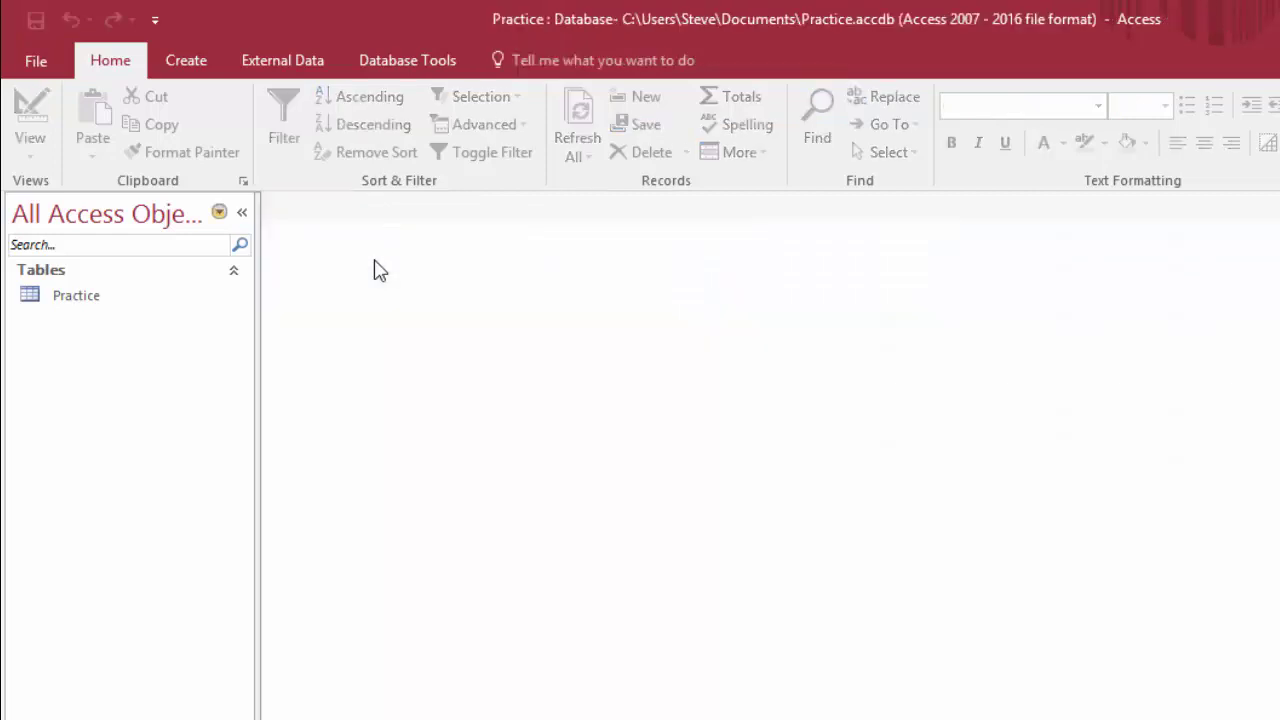